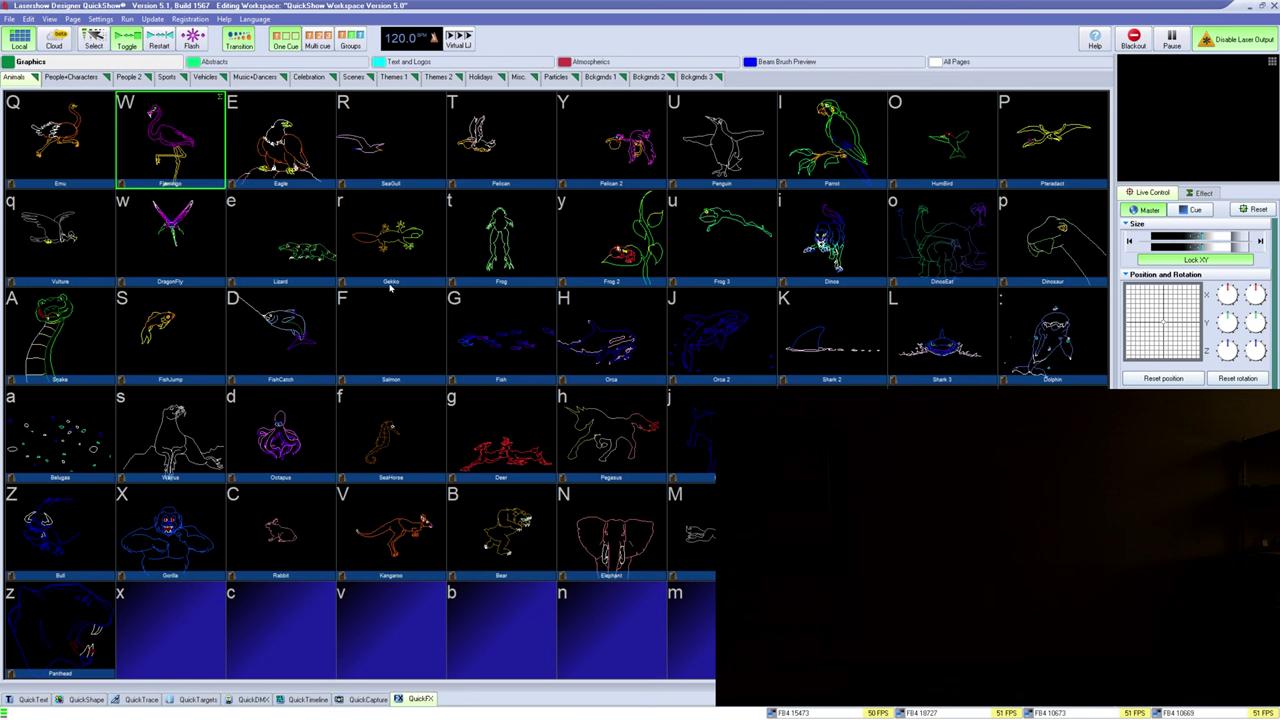
pyautogui.click(20, 18)
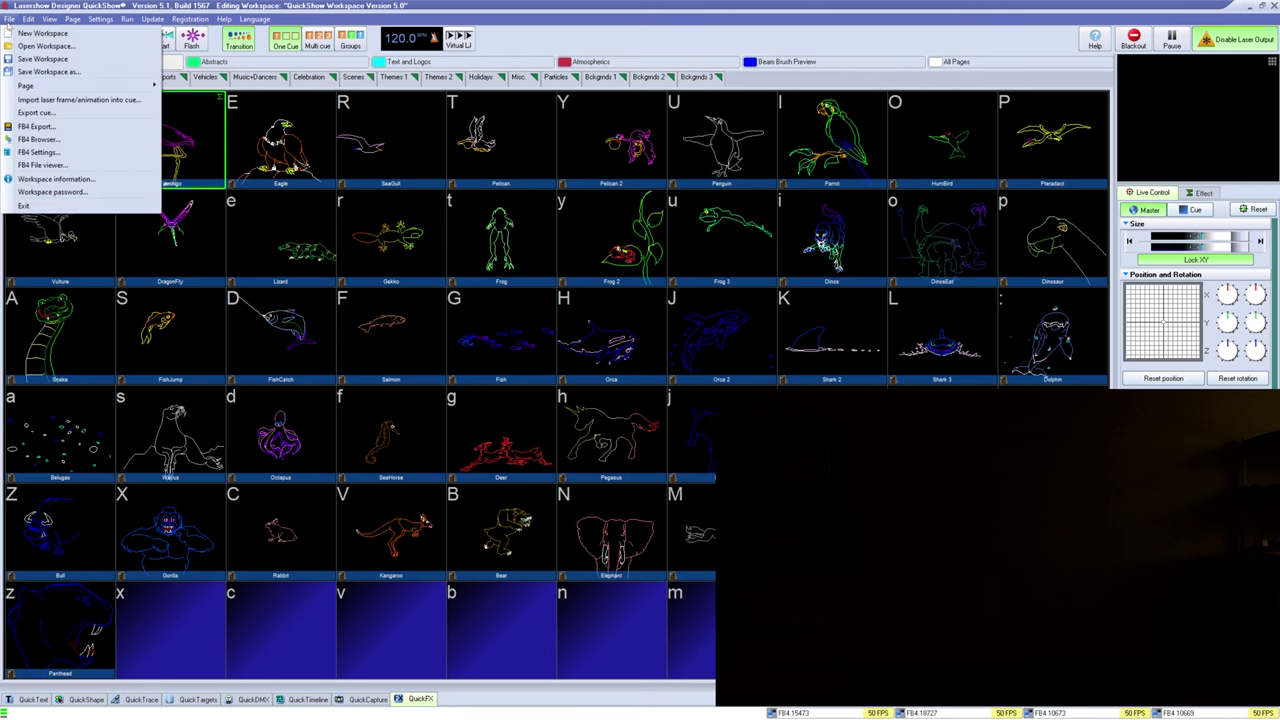
pyautogui.click(101, 60)
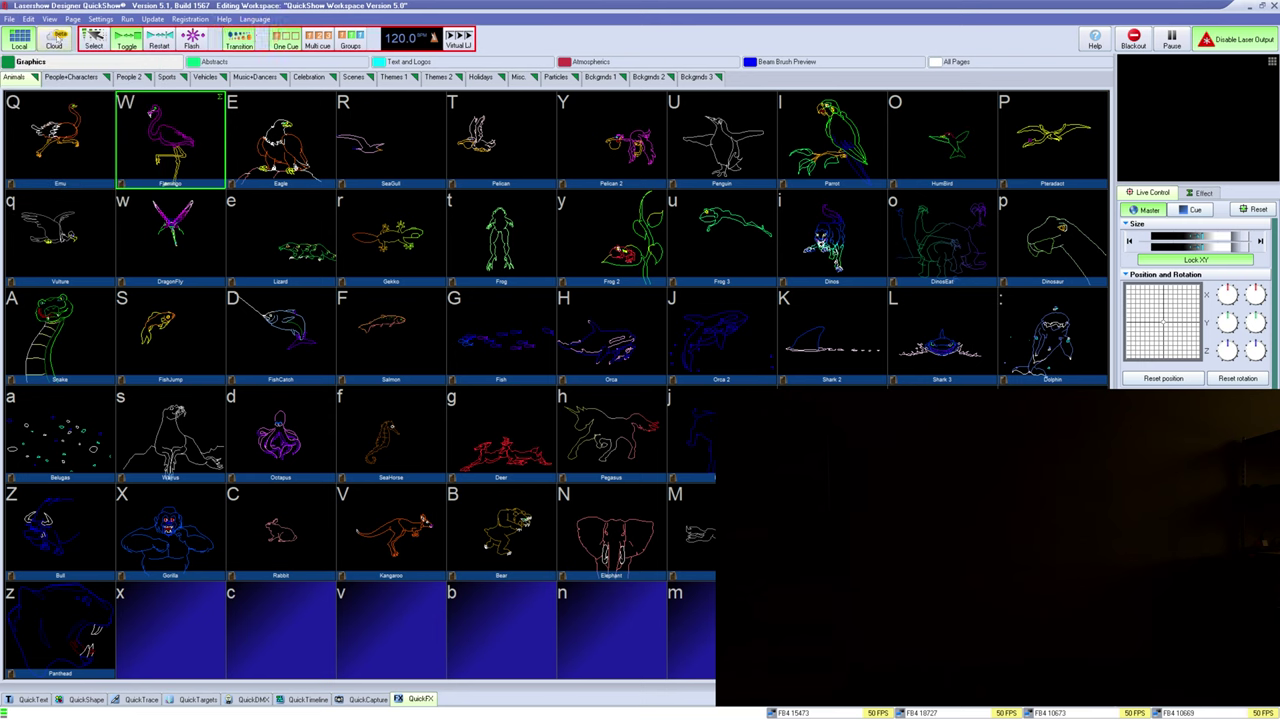
# Switch cue triggering to Select mode and select the Eagle, SeaGull, Emu and Flamingo cues one after another
pyautogui.click(93, 40)
pyautogui.click(302, 124)
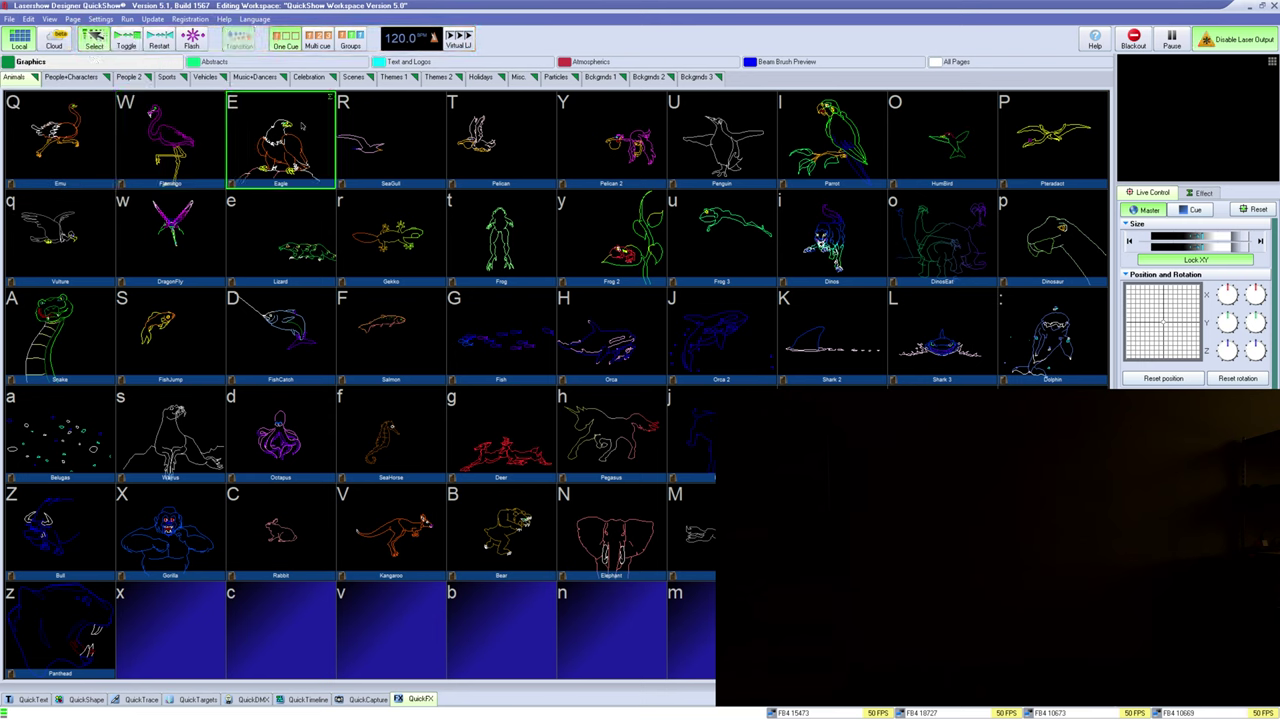
pyautogui.click(384, 130)
pyautogui.click(285, 130)
pyautogui.click(178, 130)
pyautogui.click(80, 132)
pyautogui.click(178, 130)
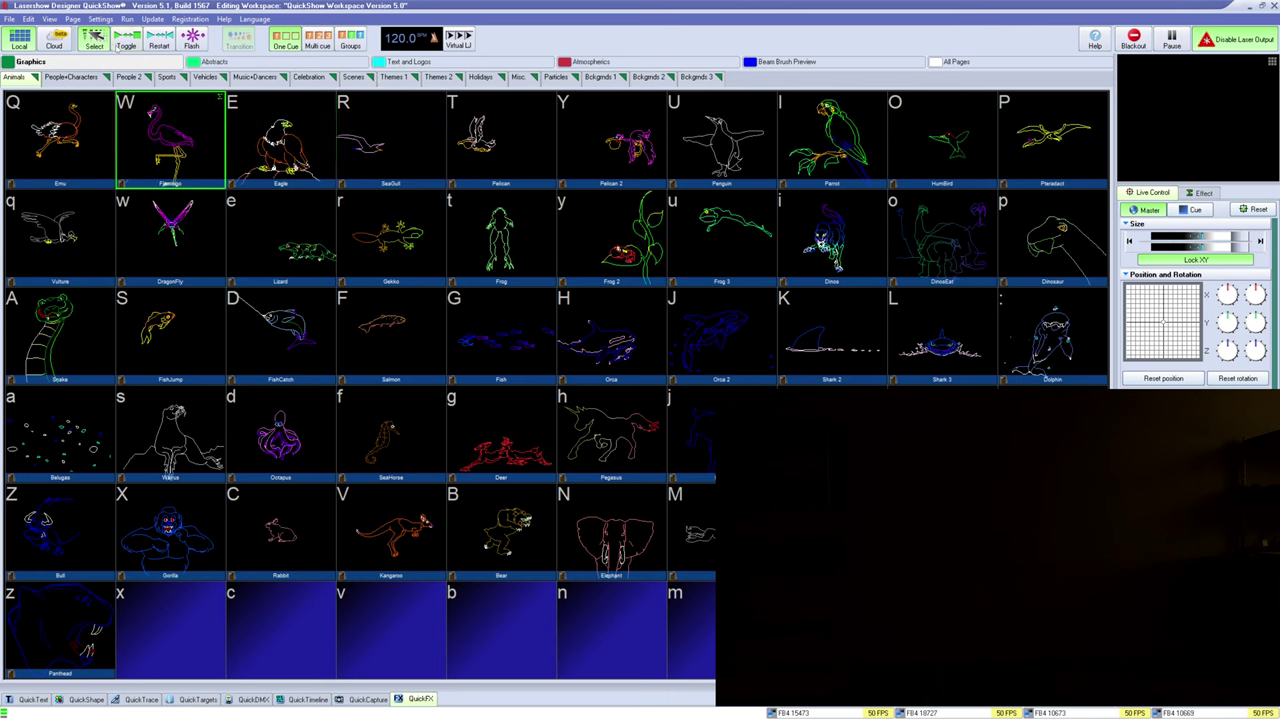
# Switch cue triggering to Toggle mode and trigger the Flamingo cue followed by the Eagle cue
pyautogui.click(125, 40)
pyautogui.click(148, 137)
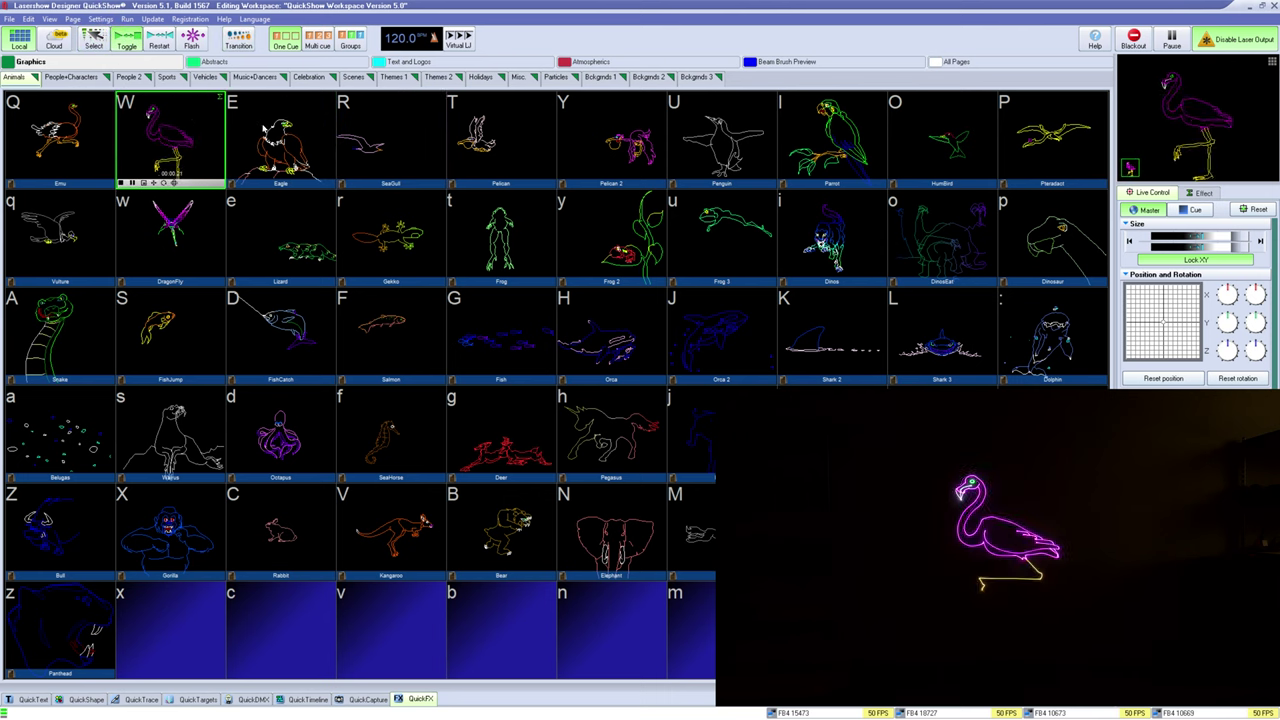
pyautogui.click(263, 127)
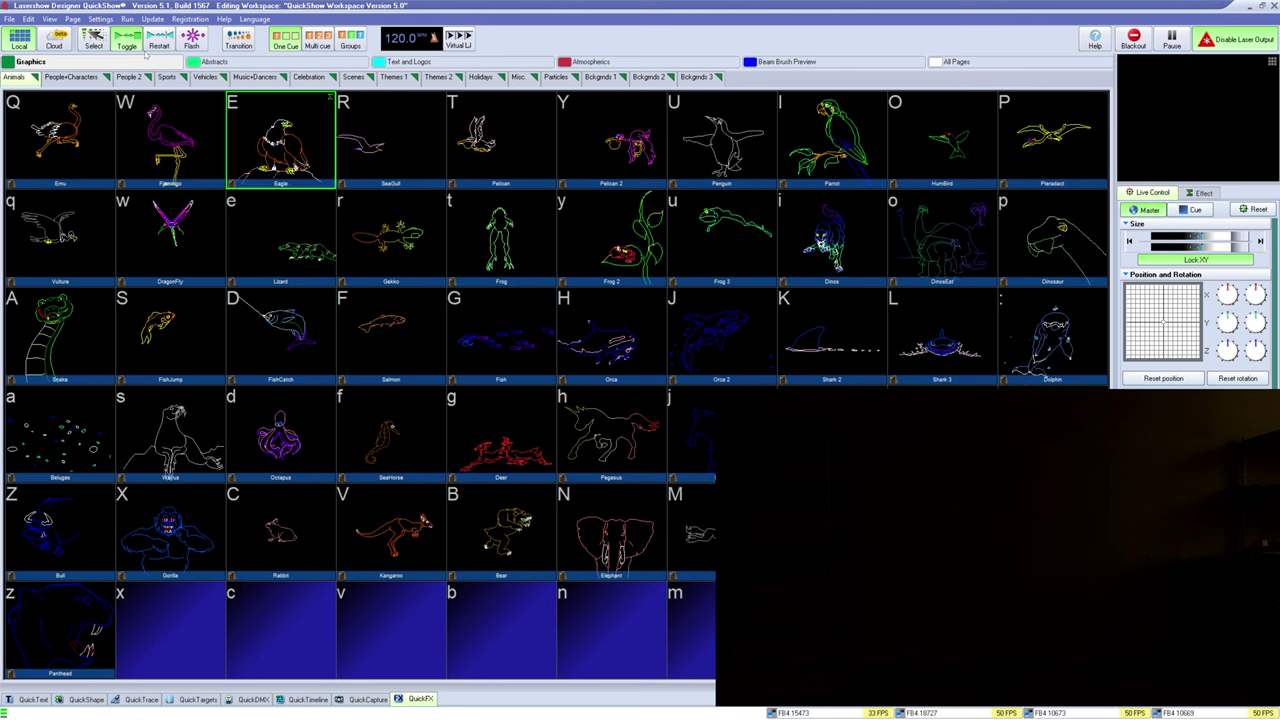
# Play the Flamingo cue in Restart mode, and trigger it repeatedly in Flash mode
pyautogui.hotkey('shift', 'w')
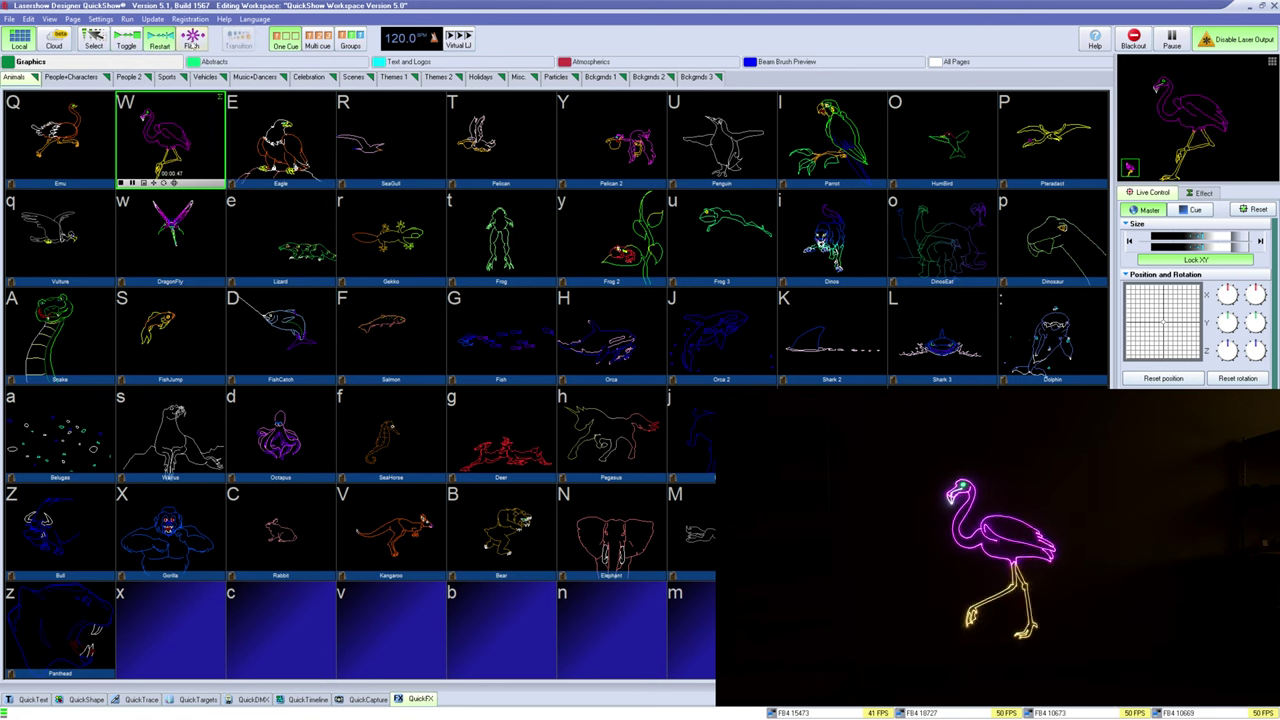
pyautogui.click(193, 42)
pyautogui.click(177, 138)
pyautogui.click(177, 138)
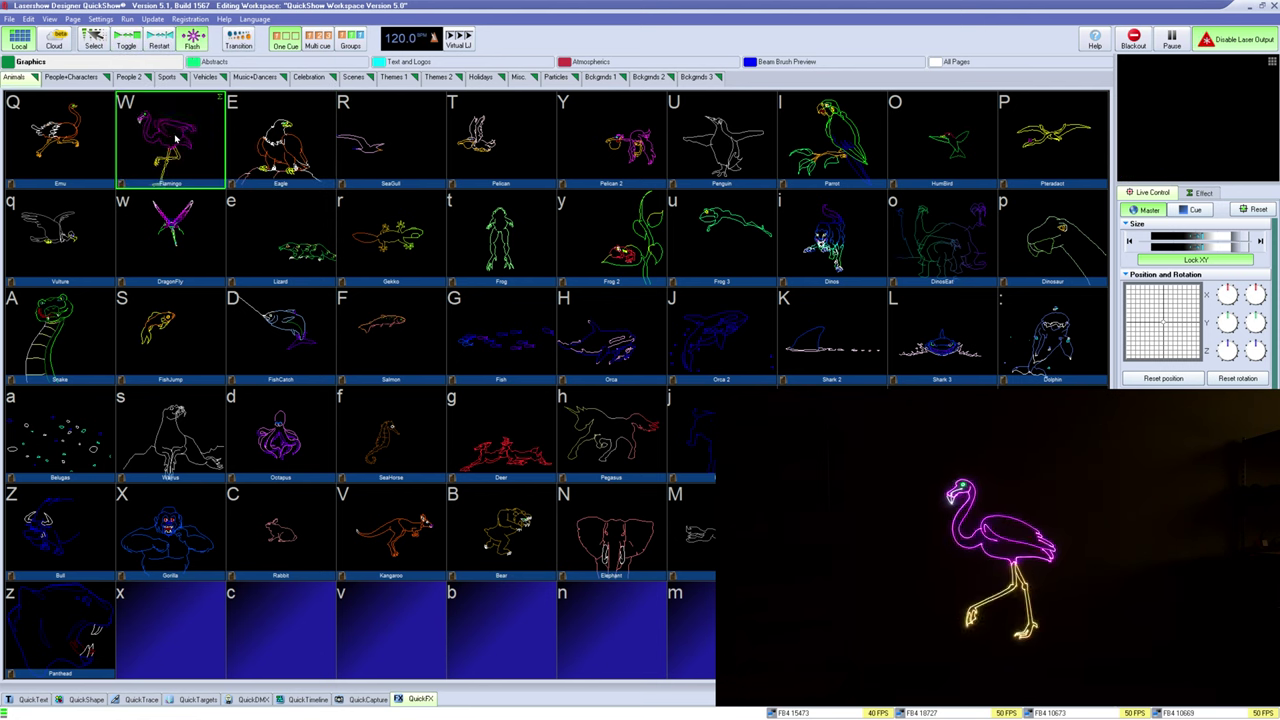
pyautogui.click(176, 139)
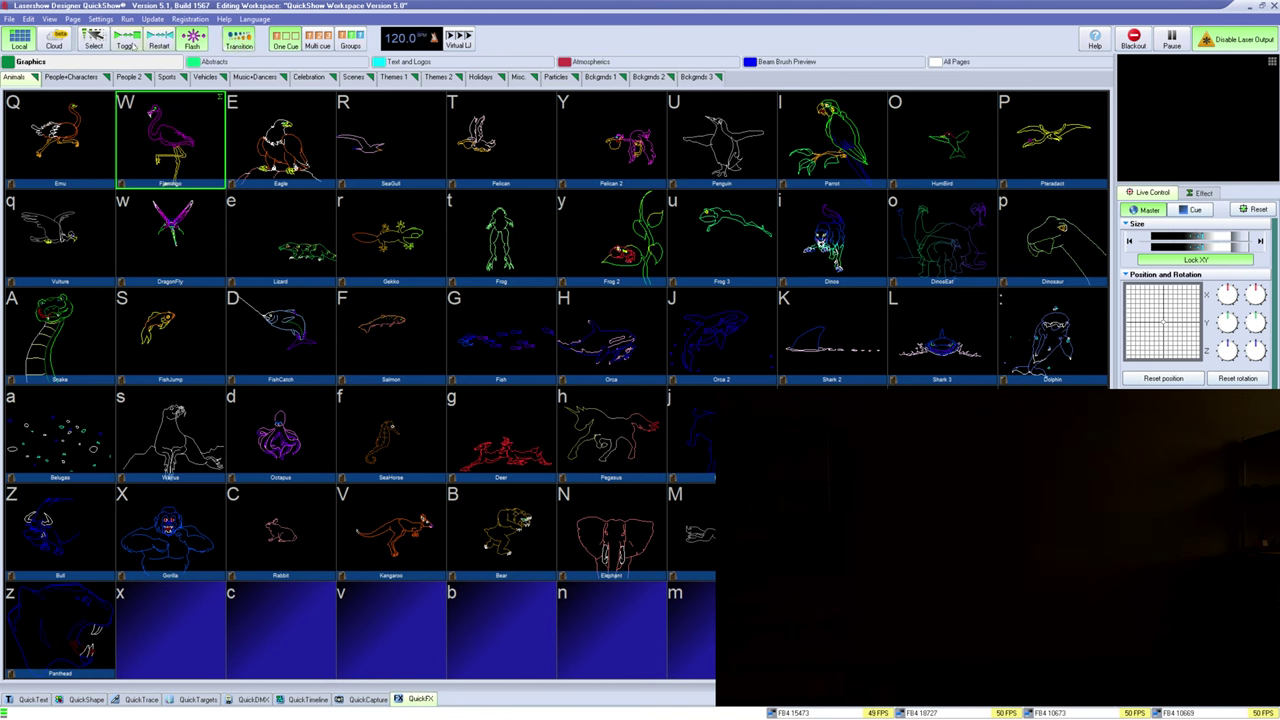
# Alternate between the Flamingo and Eagle cues in Toggle mode, and set the cue transition to Morphing
pyautogui.click(133, 46)
pyautogui.click(266, 134)
pyautogui.click(180, 132)
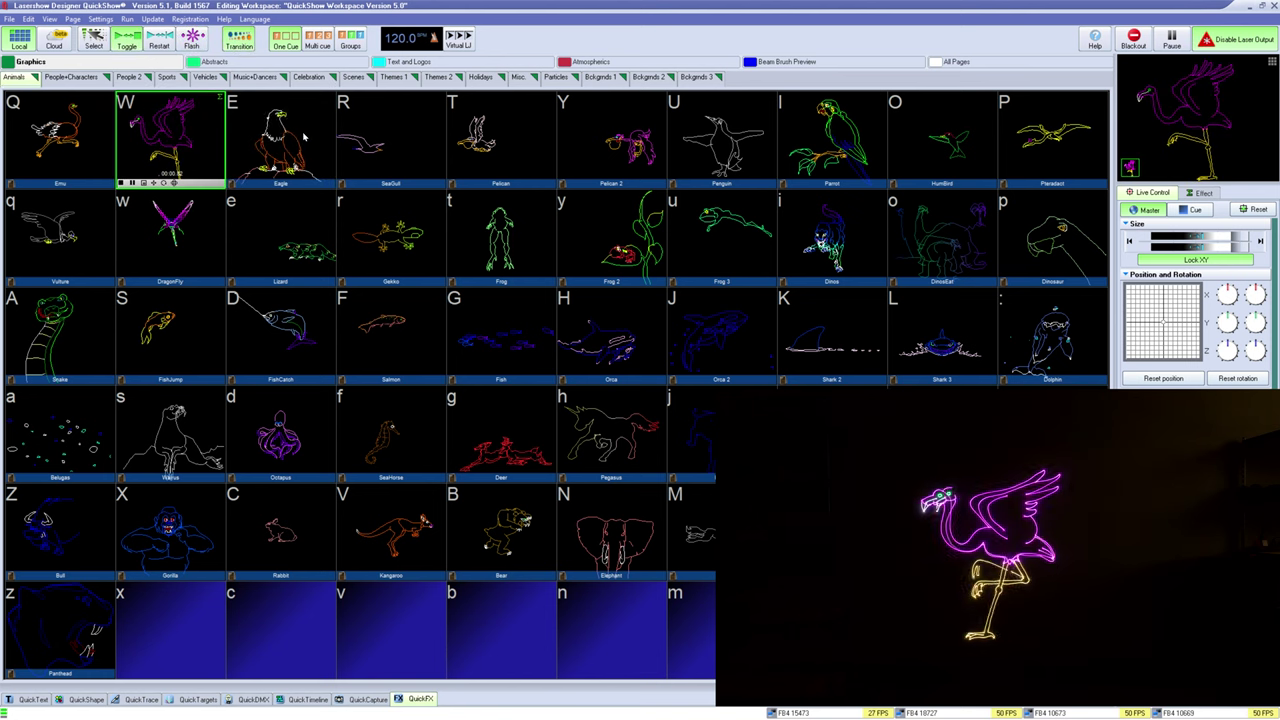
pyautogui.click(303, 137)
pyautogui.click(190, 135)
pyautogui.click(264, 139)
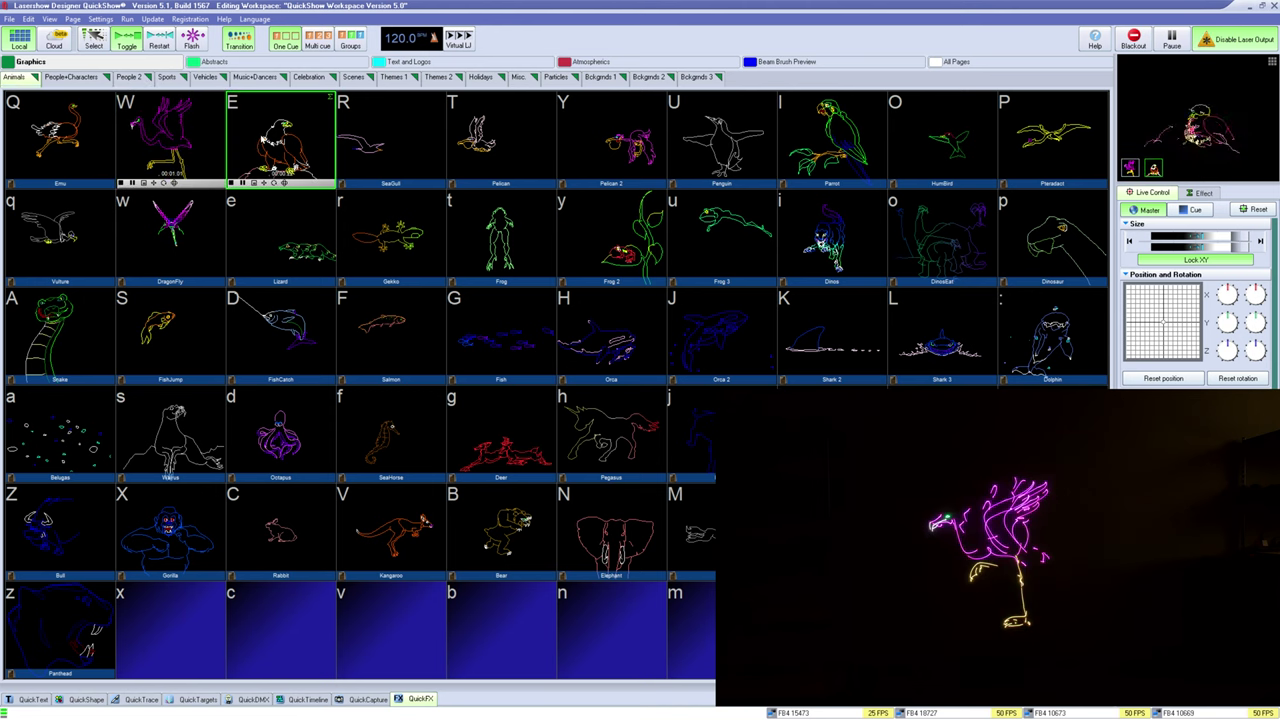
pyautogui.click(239, 40)
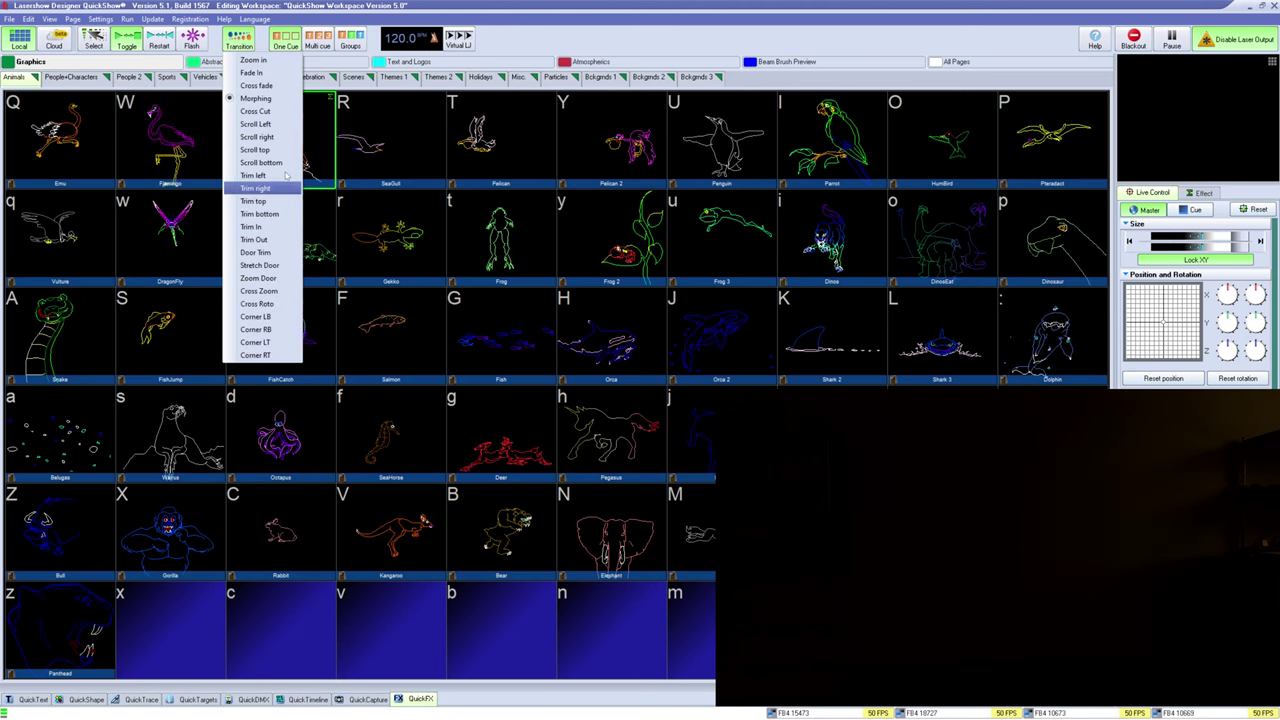
pyautogui.click(259, 99)
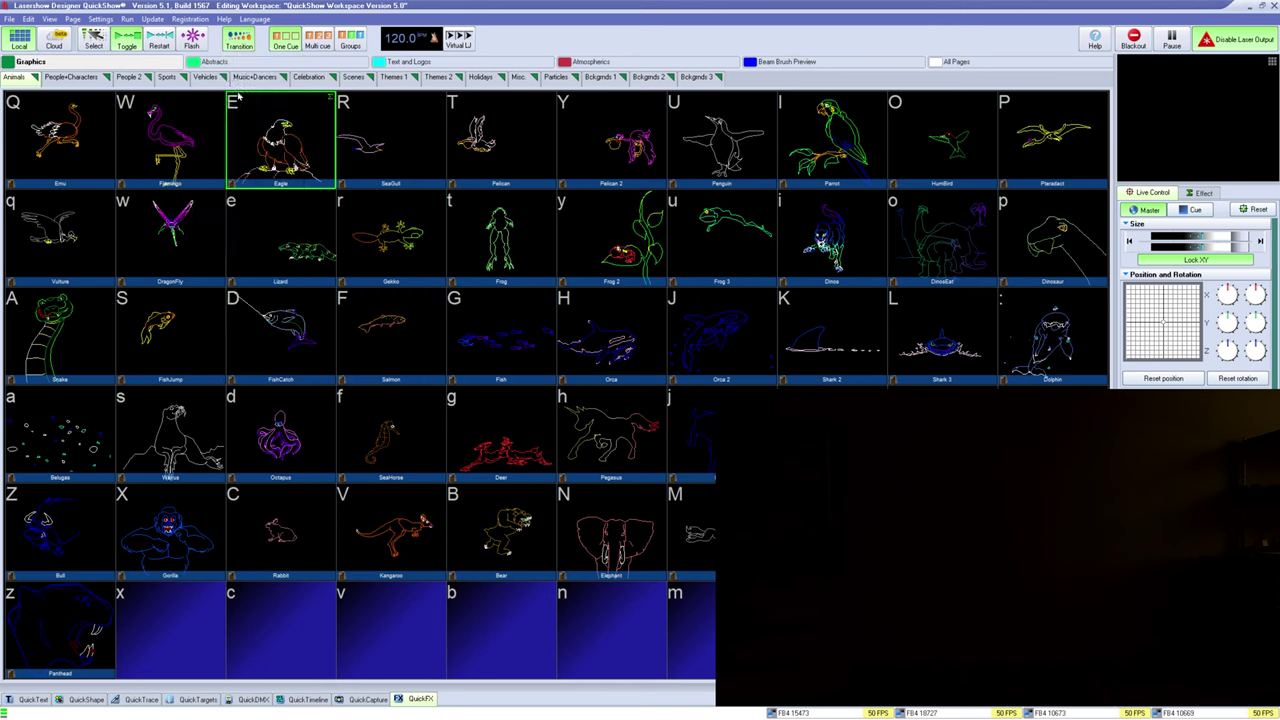
# Cycle through the Multi Cue and Groups modes, and play Flamingo, Eagle and SeaGull in sequence in One Cue mode
pyautogui.click(316, 43)
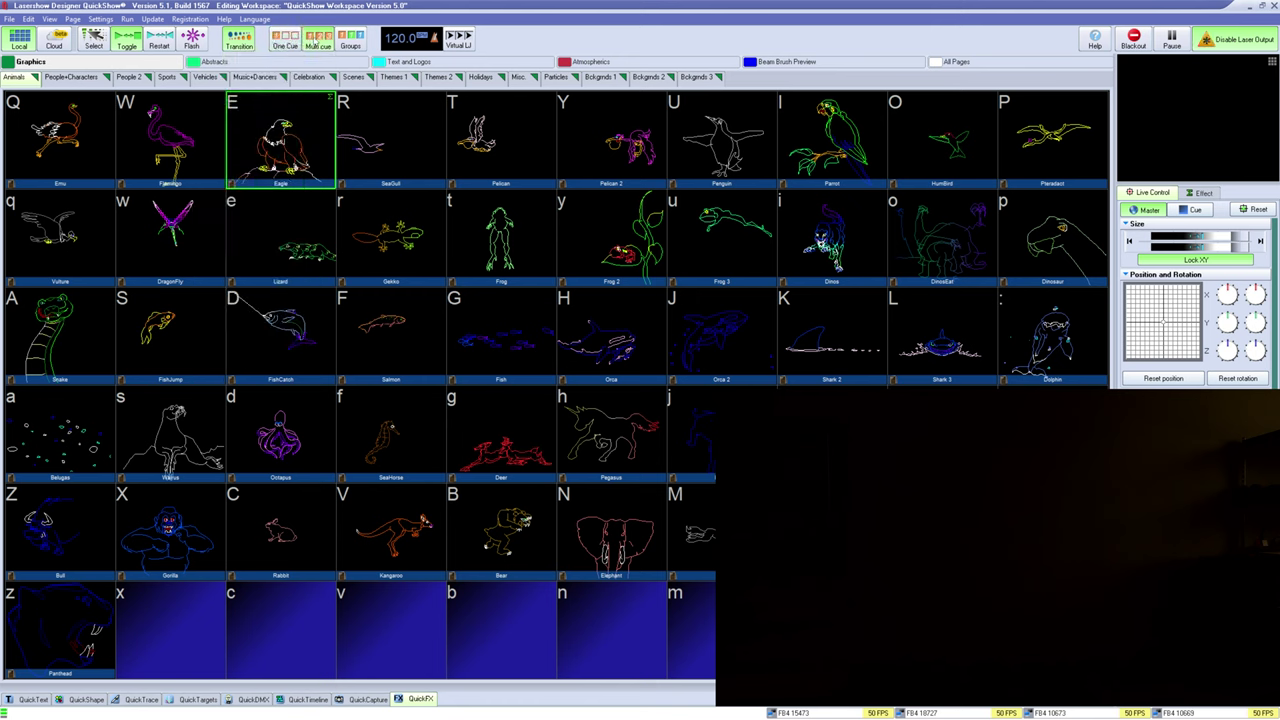
pyautogui.click(350, 40)
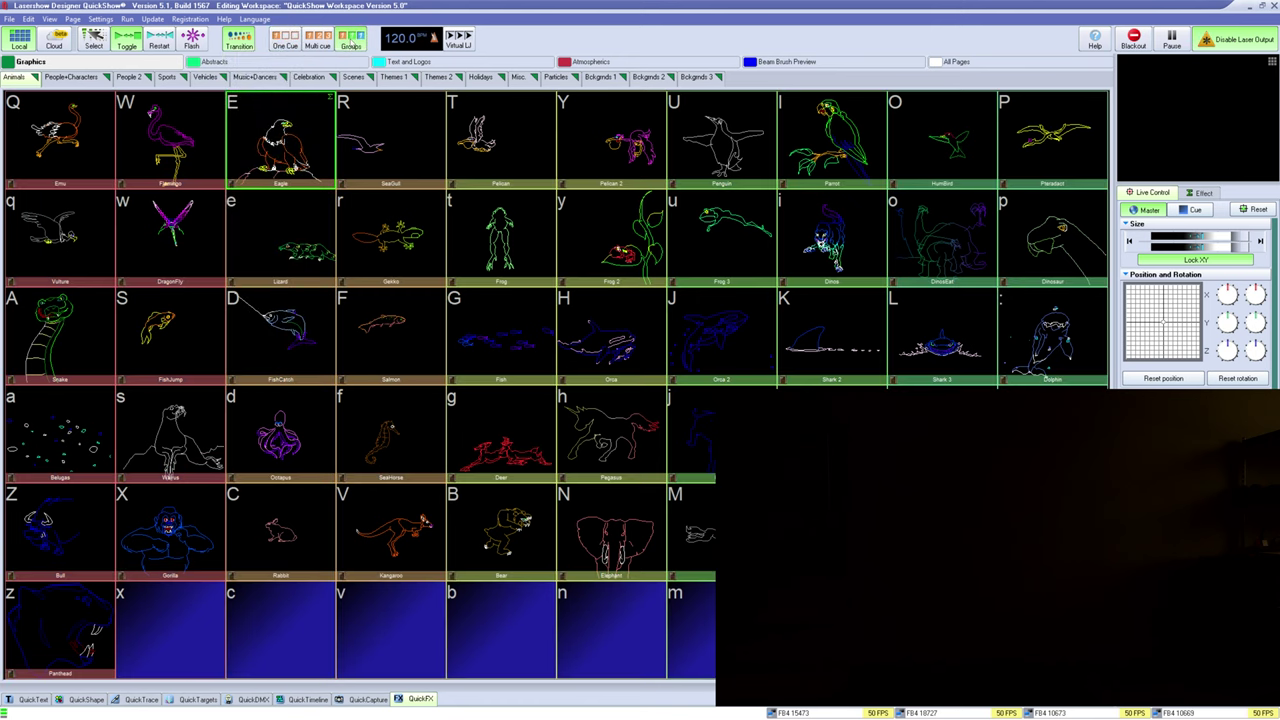
pyautogui.click(286, 42)
pyautogui.click(150, 135)
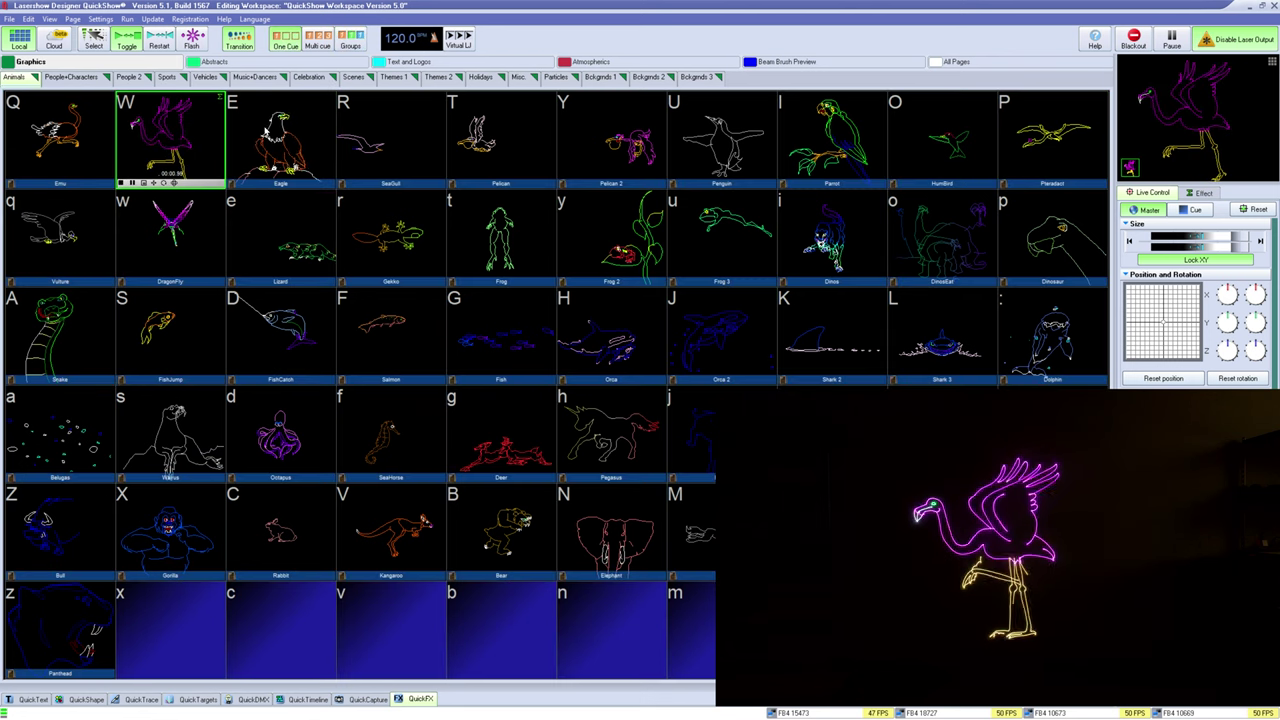
pyautogui.click(280, 140)
pyautogui.click(363, 123)
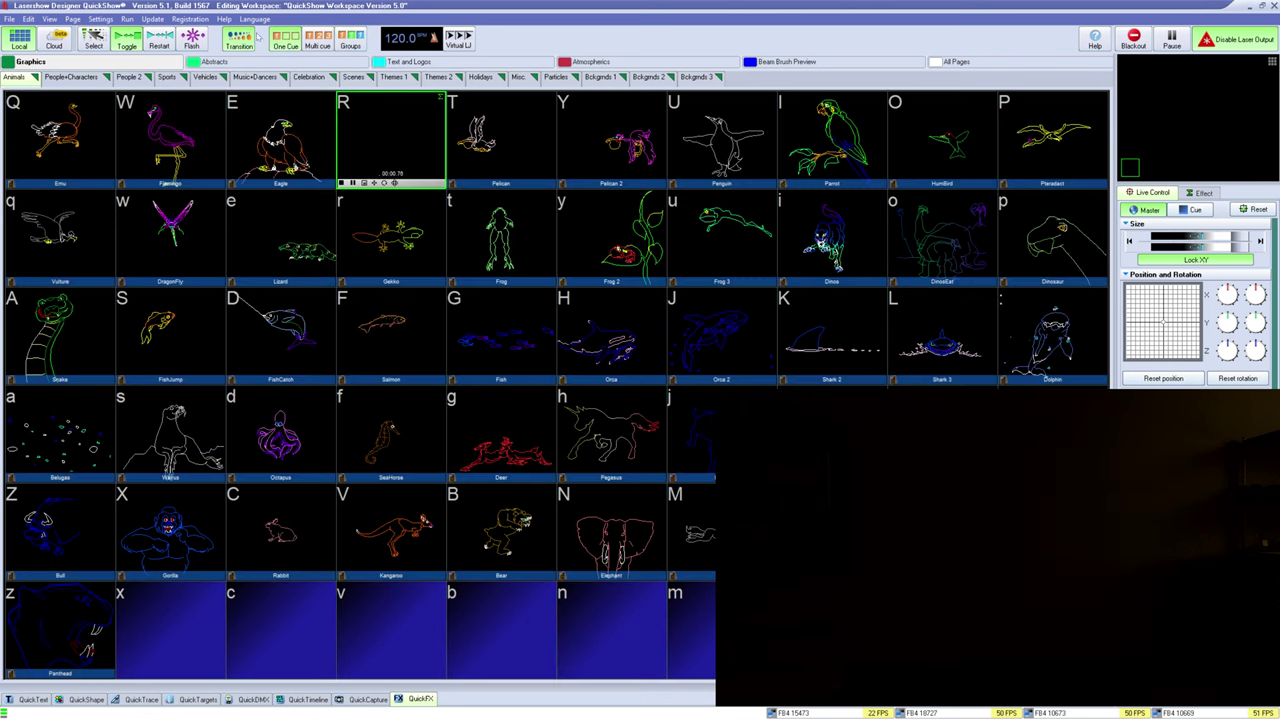
# Enable Multi Cue mode and play the Eagle and Flamingo cues together with SeaGull
pyautogui.click(318, 42)
pyautogui.click(266, 122)
pyautogui.click(165, 135)
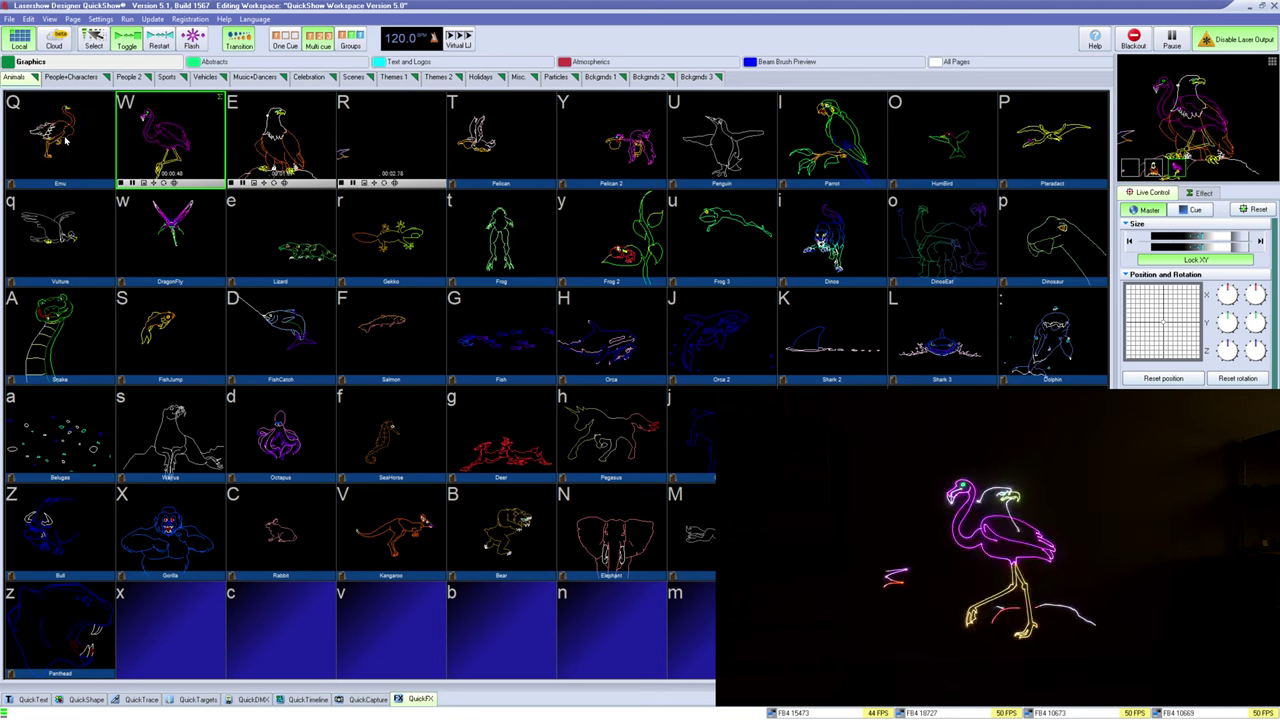
# Enable Groups mode and stop the SeaGull, Eagle and Flamingo cues
pyautogui.click(348, 42)
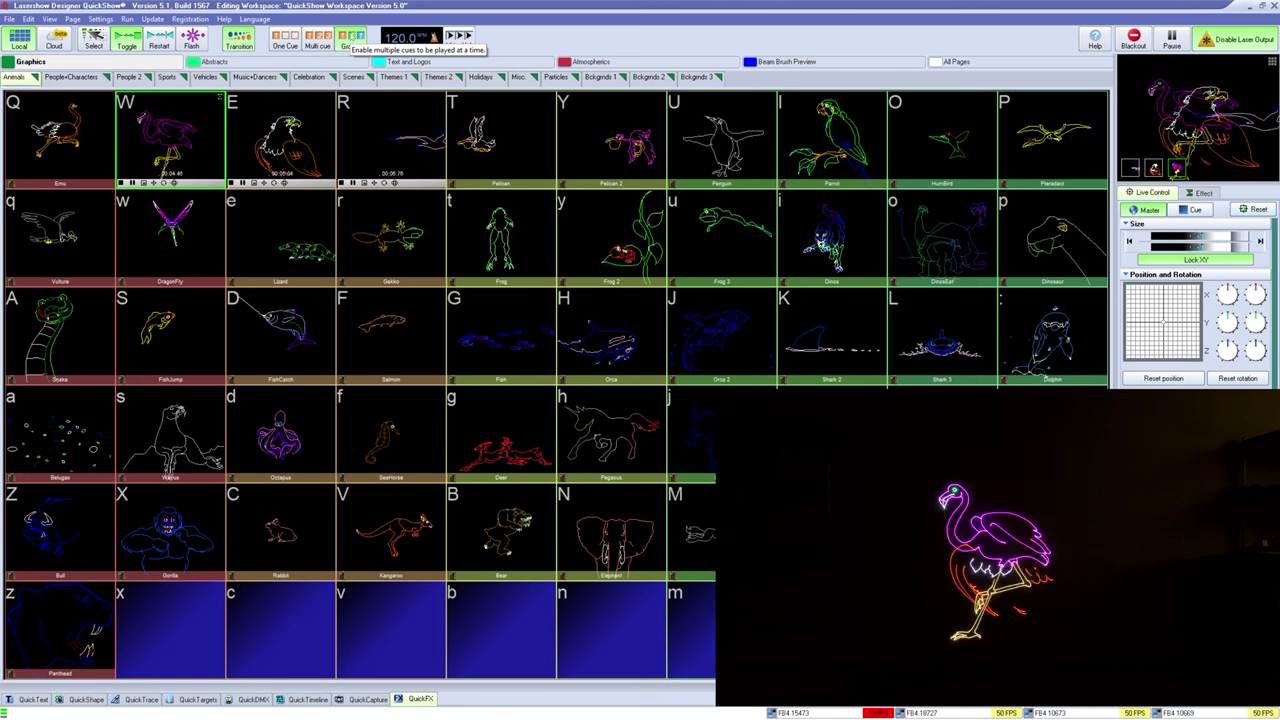
pyautogui.click(369, 131)
pyautogui.click(279, 124)
pyautogui.click(178, 130)
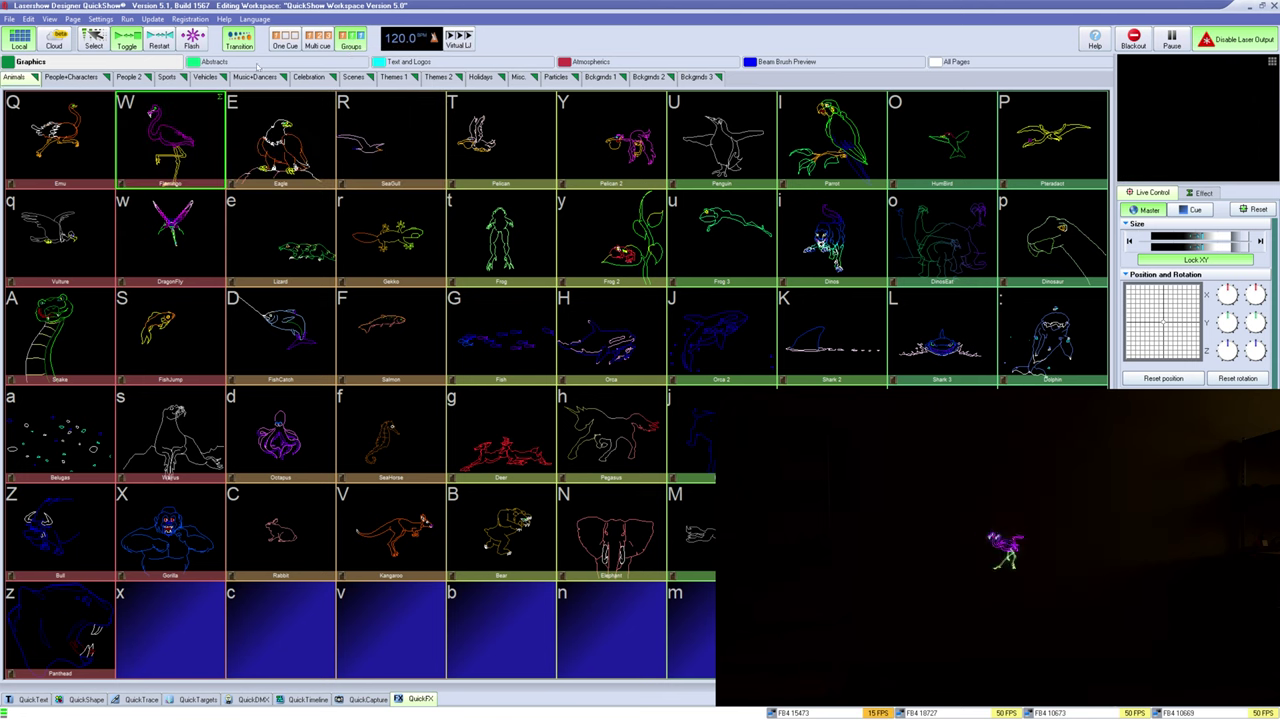
# Review the One Cue mode options and the Multi Cue per-grid limits, and return to Groups mode
pyautogui.click(287, 45)
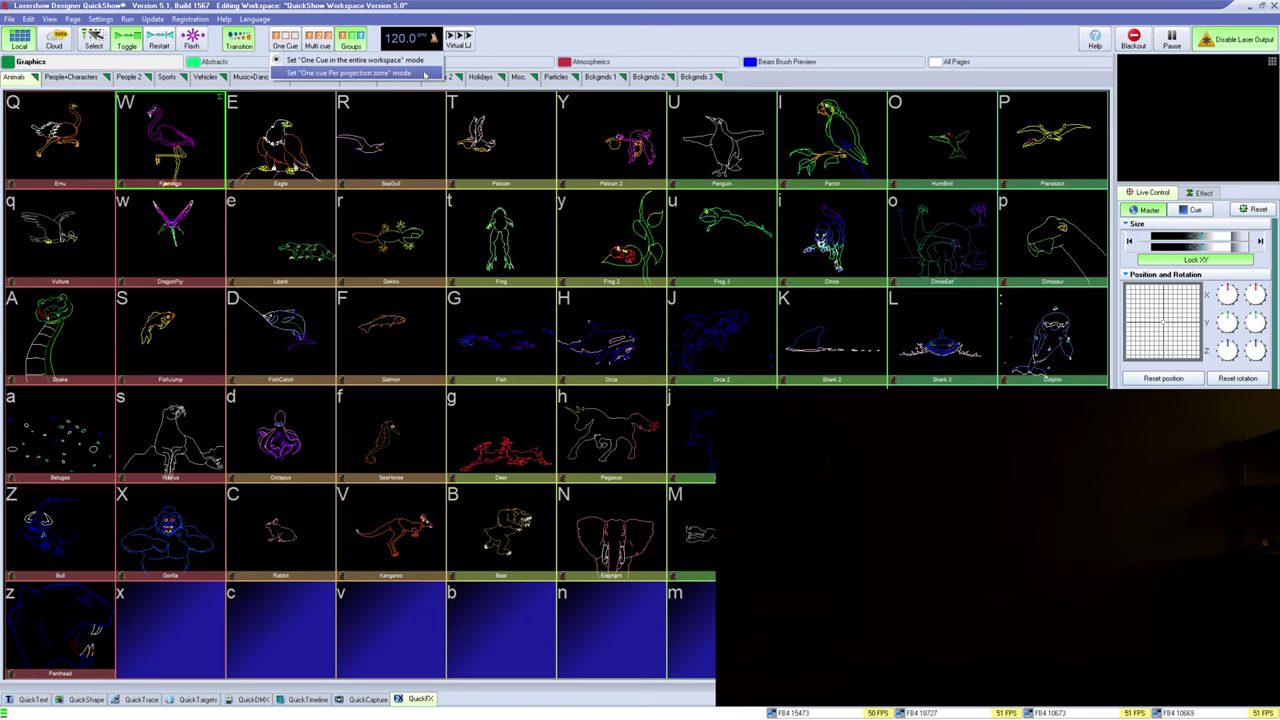
pyautogui.click(322, 43)
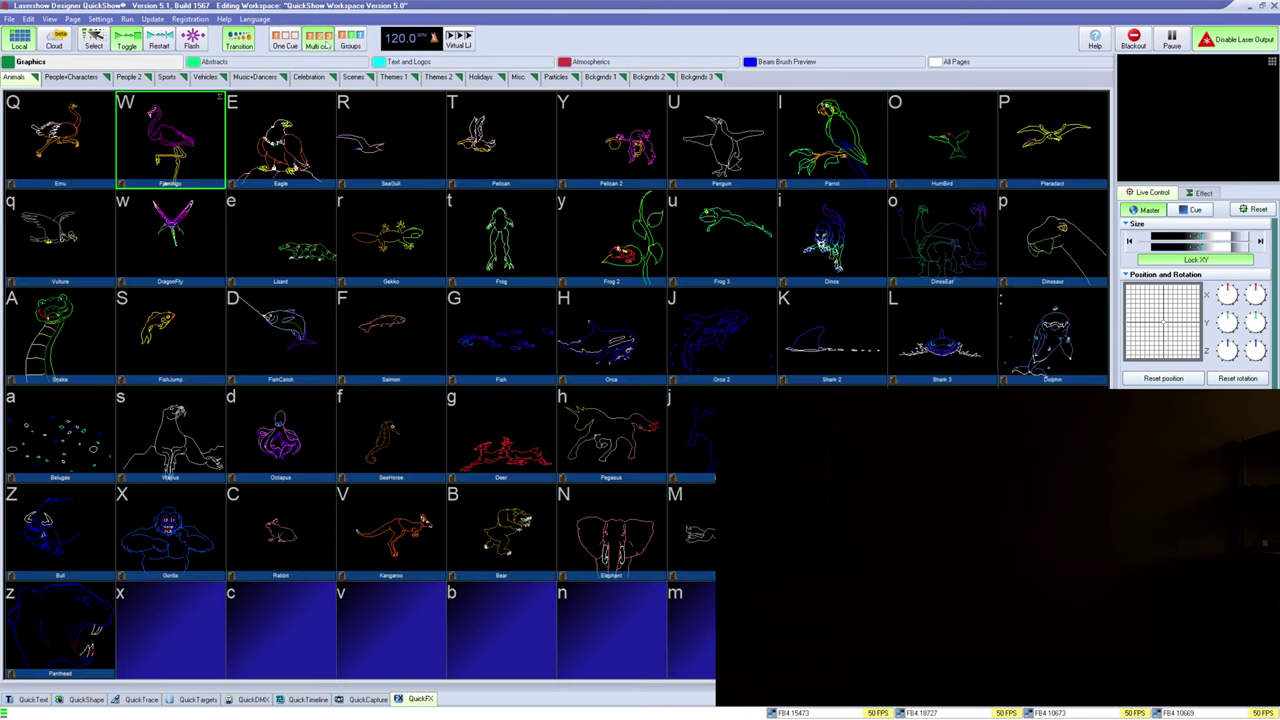
pyautogui.rightClick(322, 44)
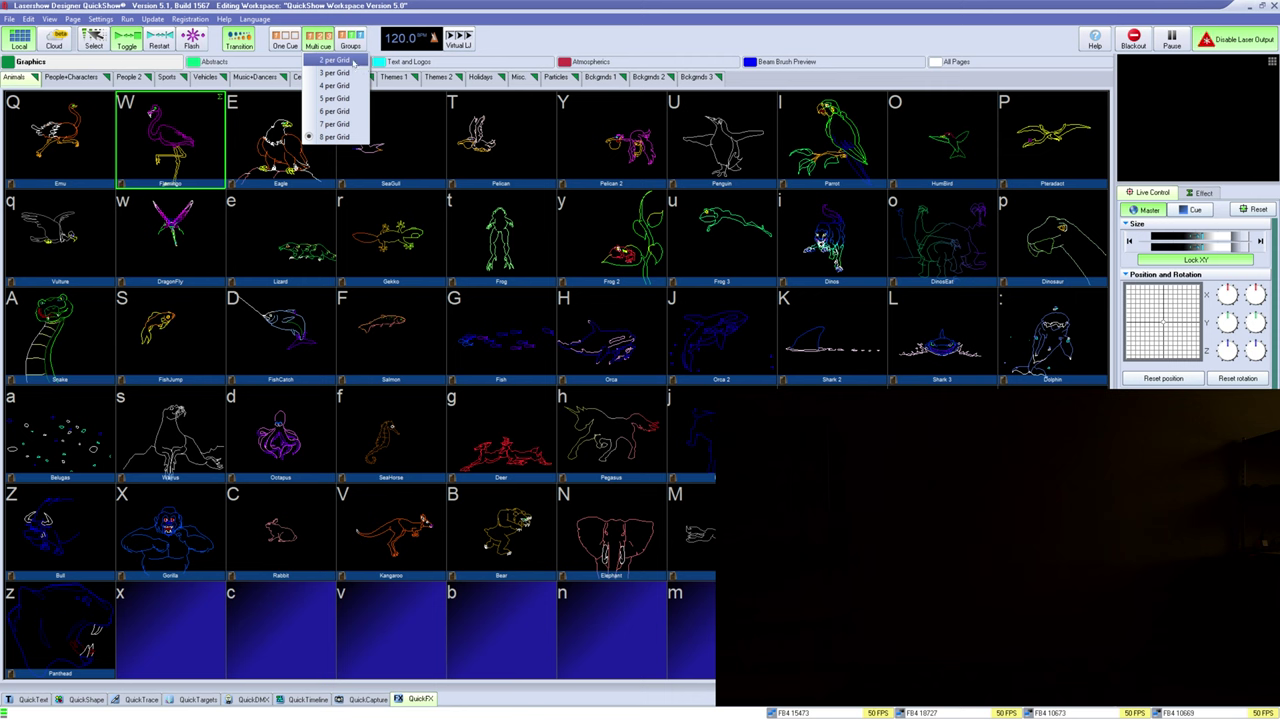
pyautogui.click(345, 42)
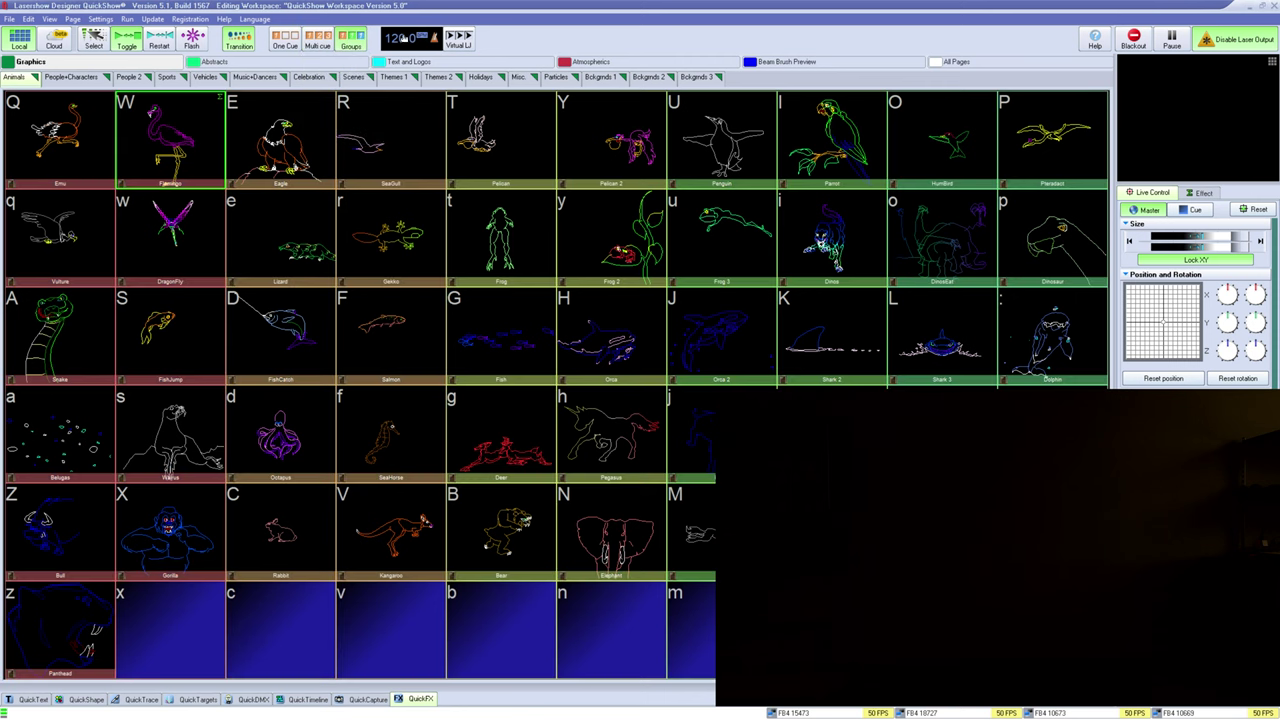
# Open the BPM settings, set the tempo to 128 BPM, and switch back to One Cue mode
pyautogui.click(425, 40)
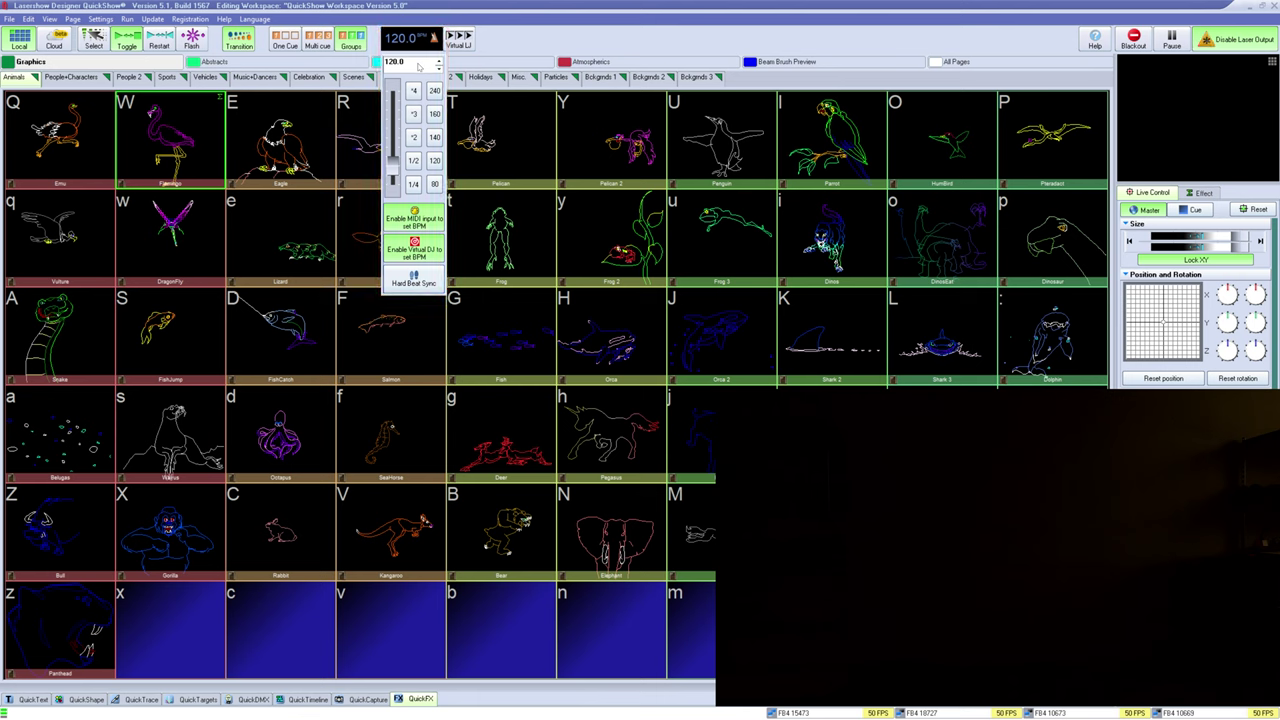
pyautogui.click(416, 40)
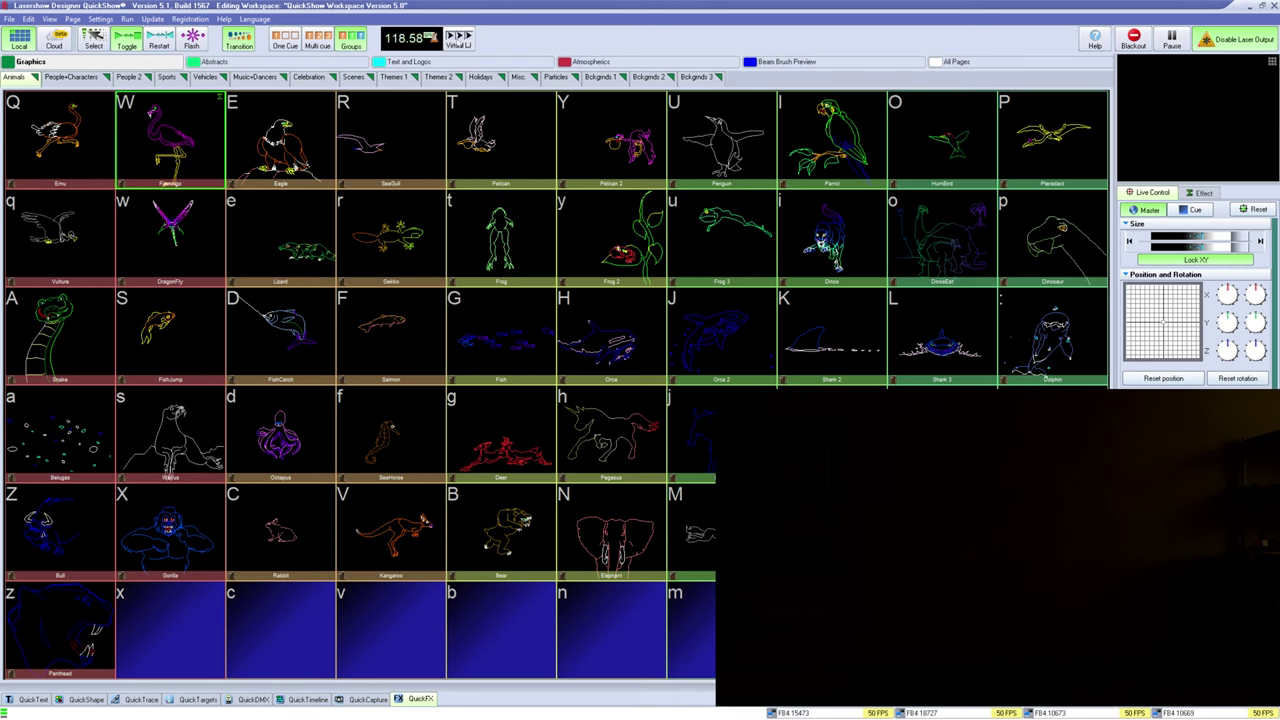
pyautogui.click(410, 42)
pyautogui.click(287, 42)
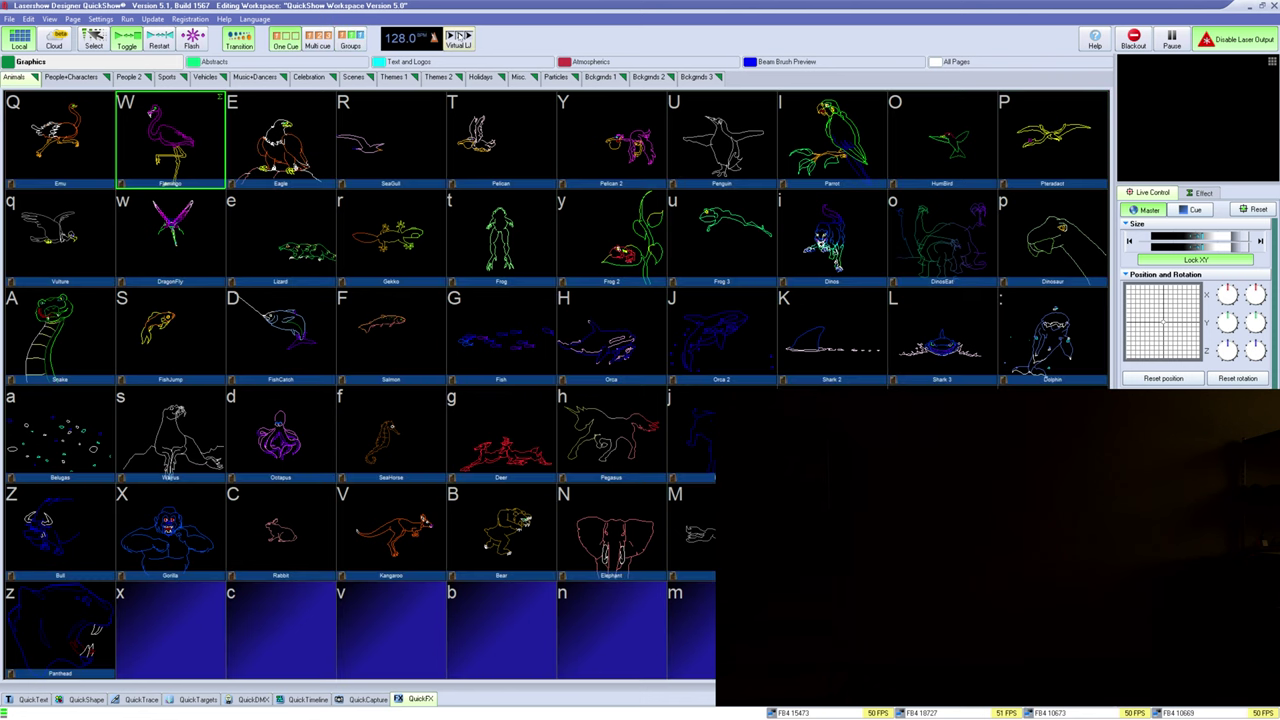
# Run Virtual LJ on the Animals page, review its trigger and beat interval options, and turn it off
pyautogui.click(459, 38)
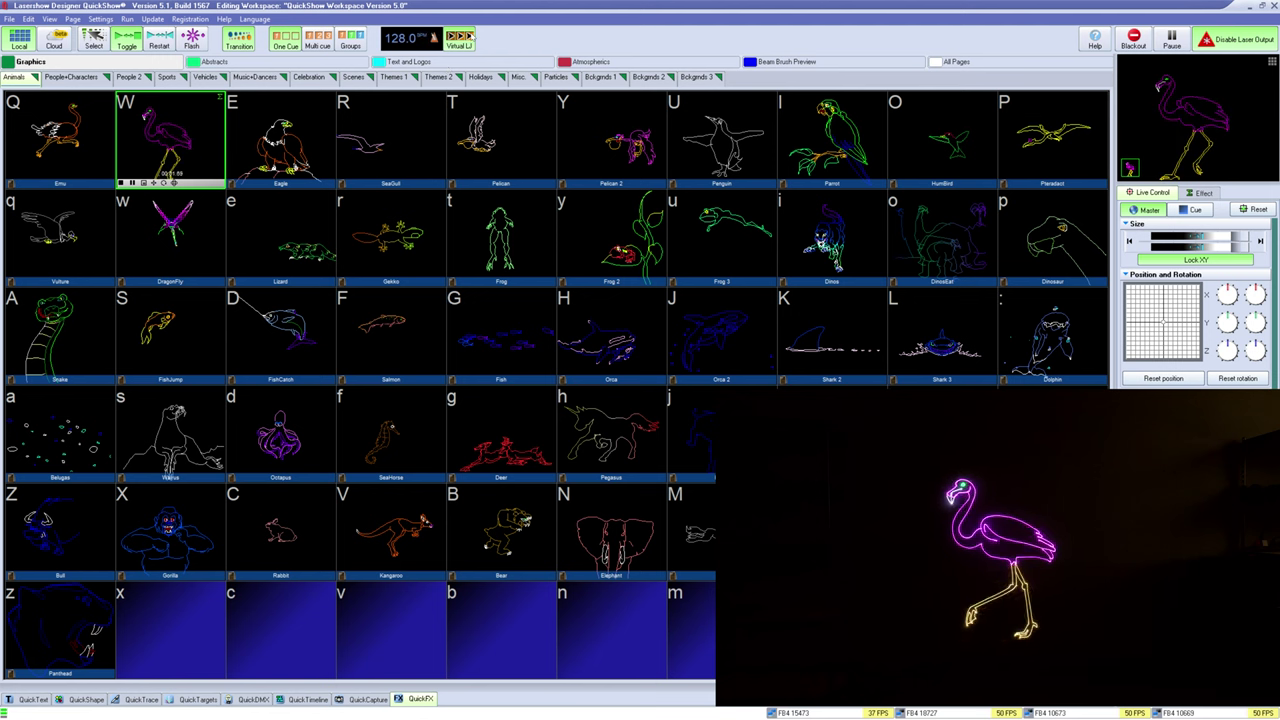
pyautogui.rightClick(459, 40)
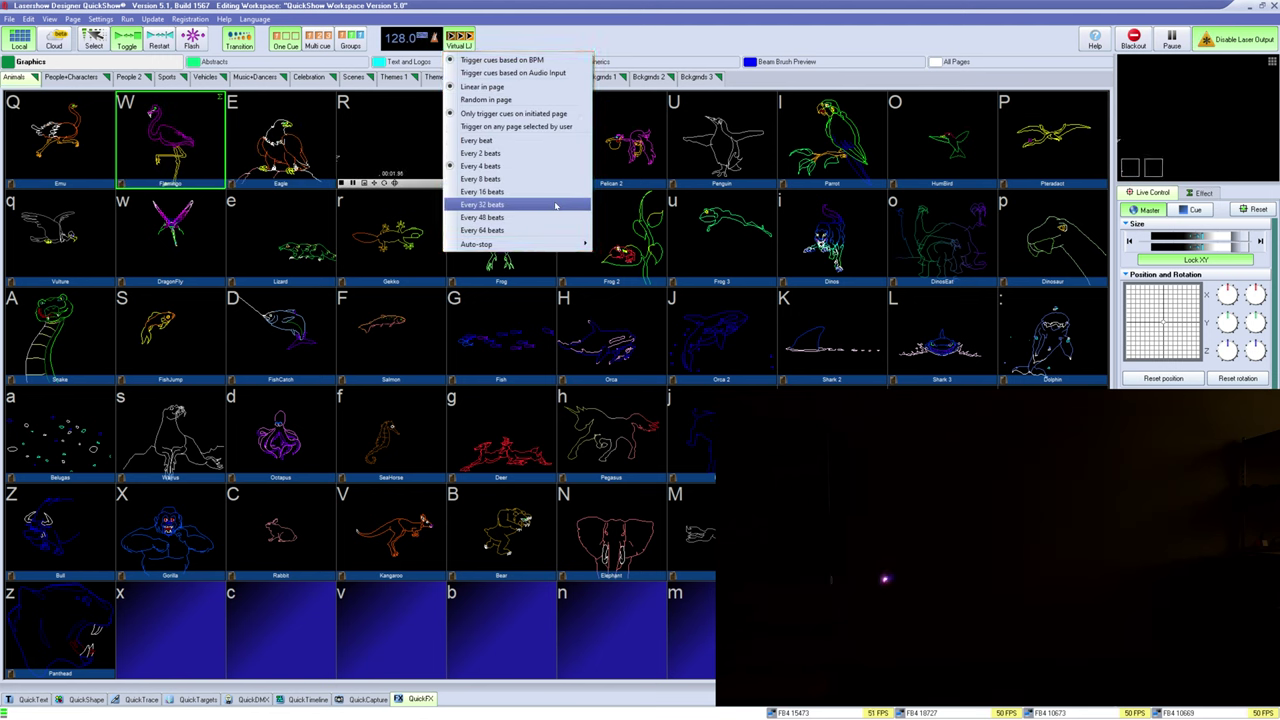
pyautogui.click(519, 39)
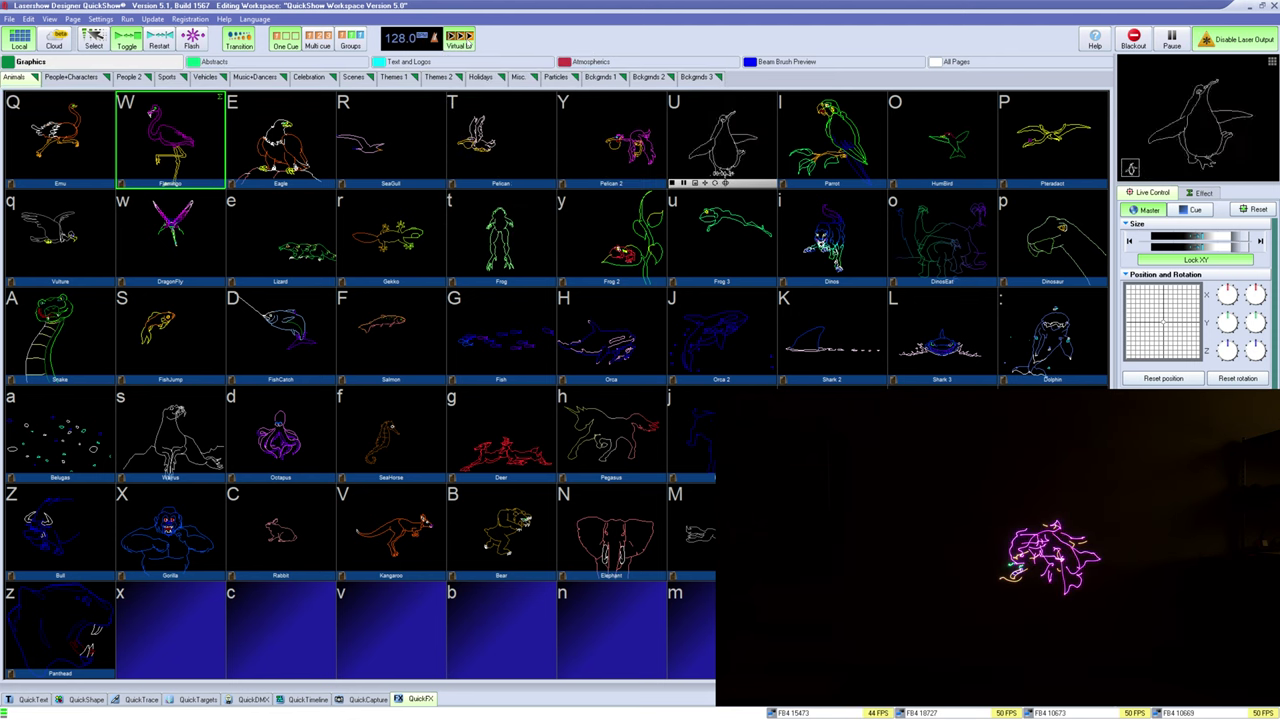
pyautogui.click(458, 40)
# View the People+Characters and People 2 pages, return to Animals, and check the Graphics category's management options
pyautogui.click(84, 77)
pyautogui.click(131, 77)
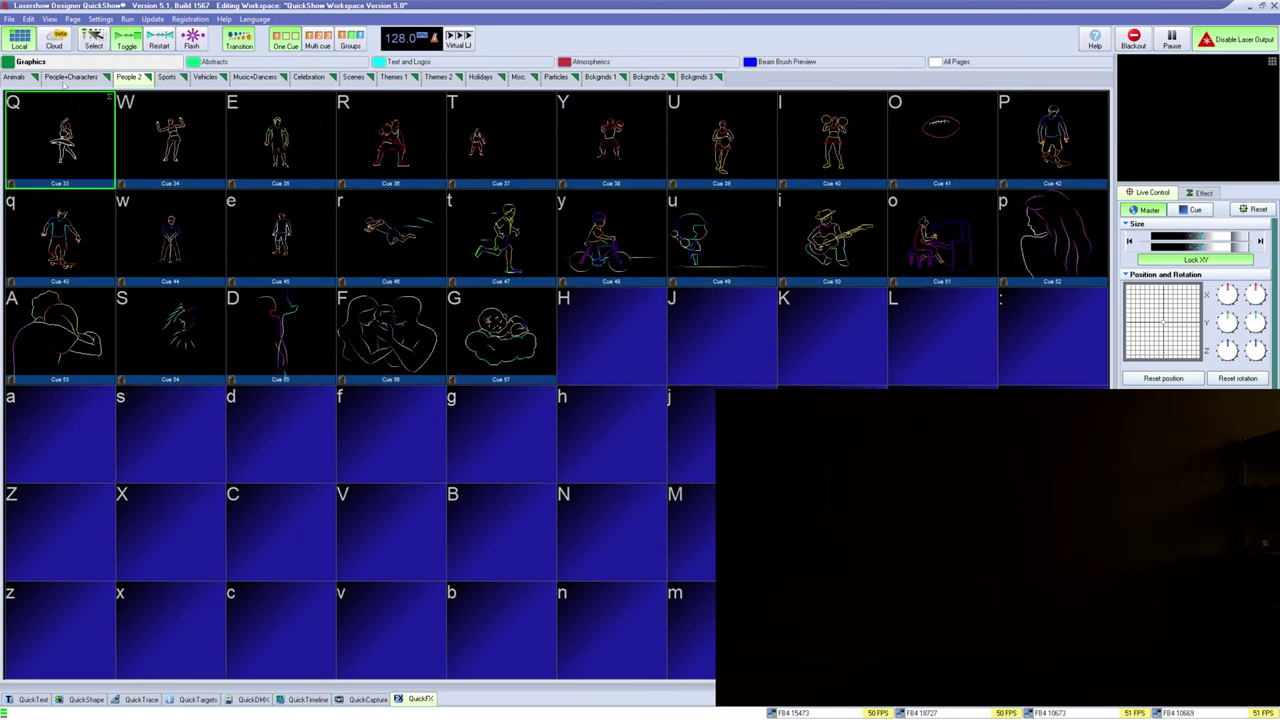
pyautogui.click(27, 79)
pyautogui.rightClick(59, 60)
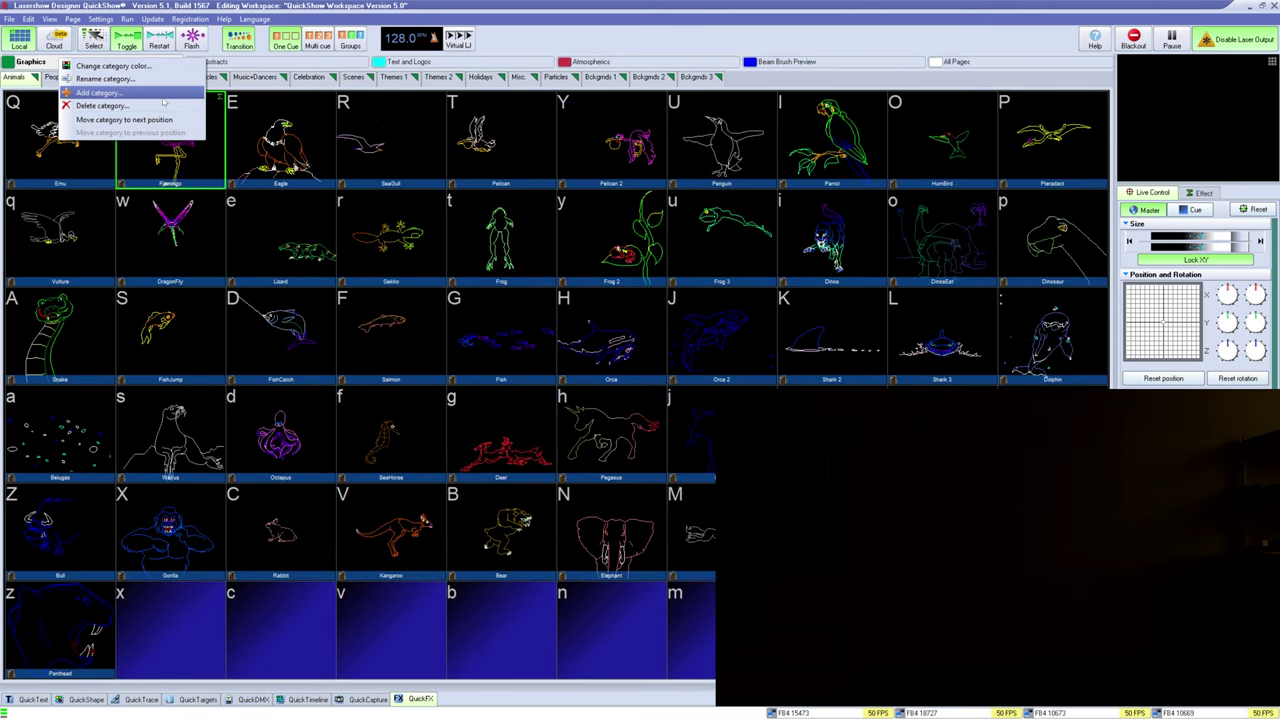
pyautogui.click(27, 63)
# Review the Animals page's properties, keeping Graphics as its page category
pyautogui.rightClick(30, 83)
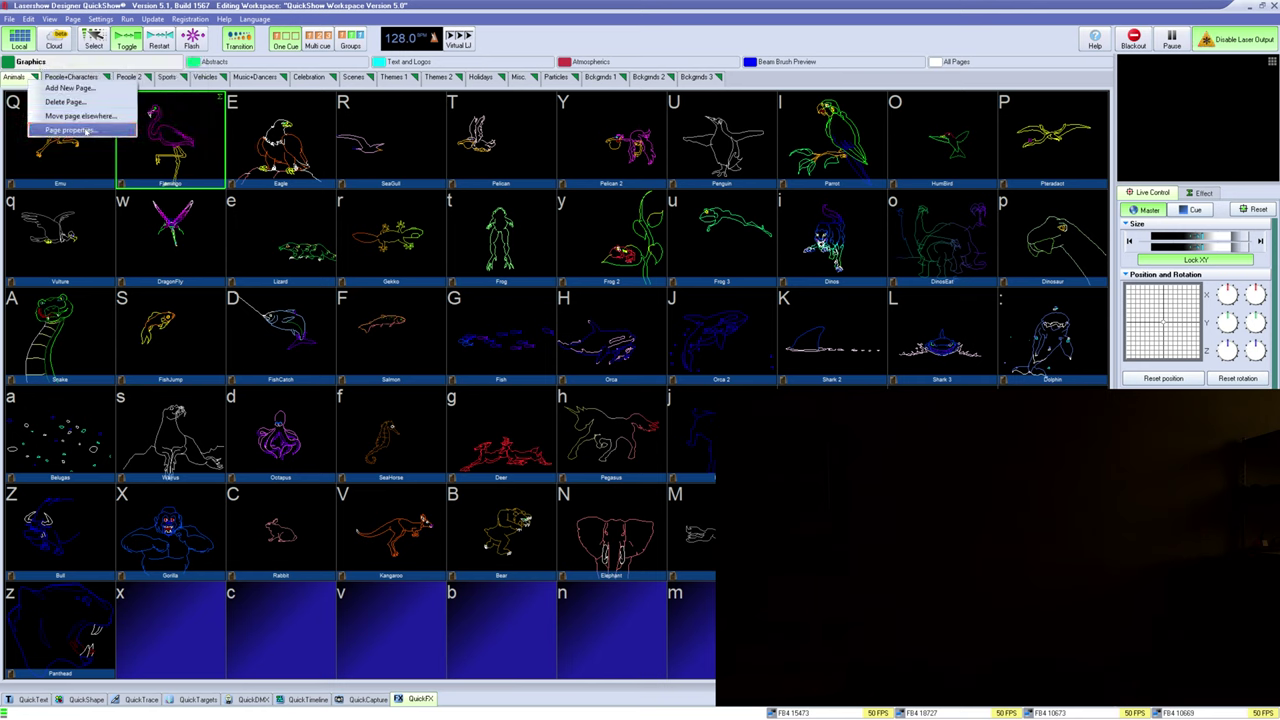
pyautogui.click(87, 131)
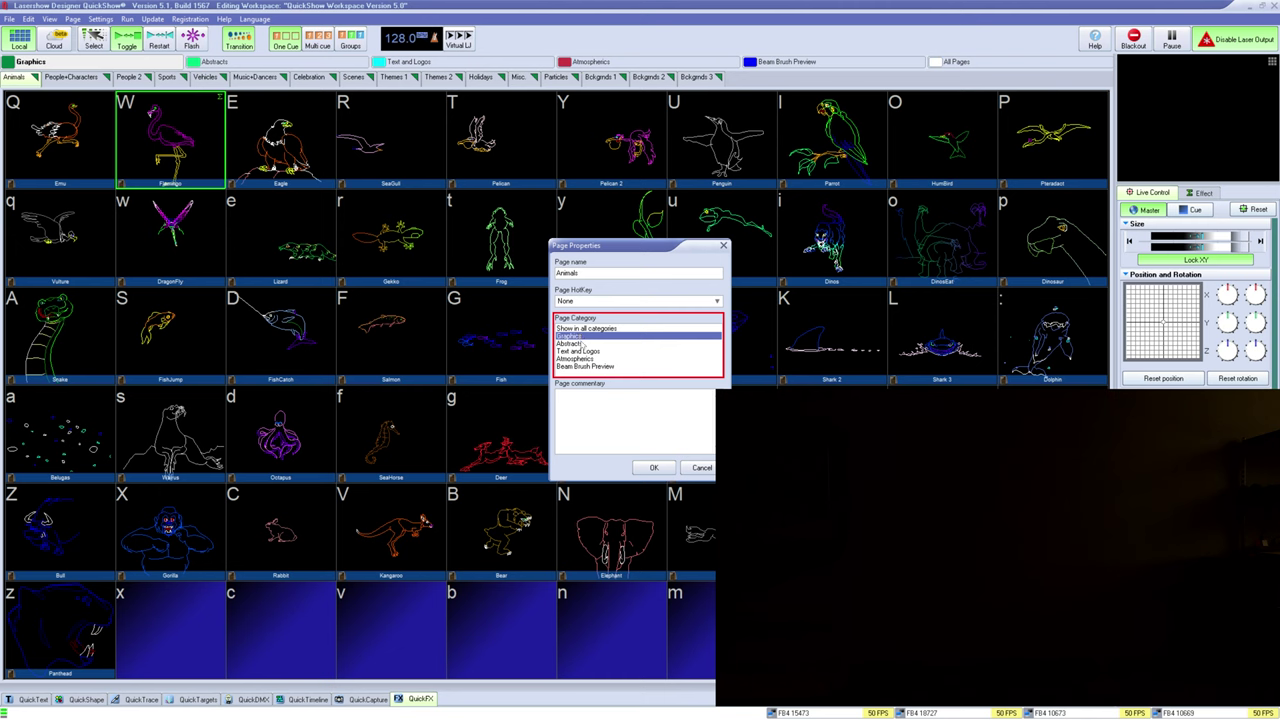
pyautogui.click(652, 467)
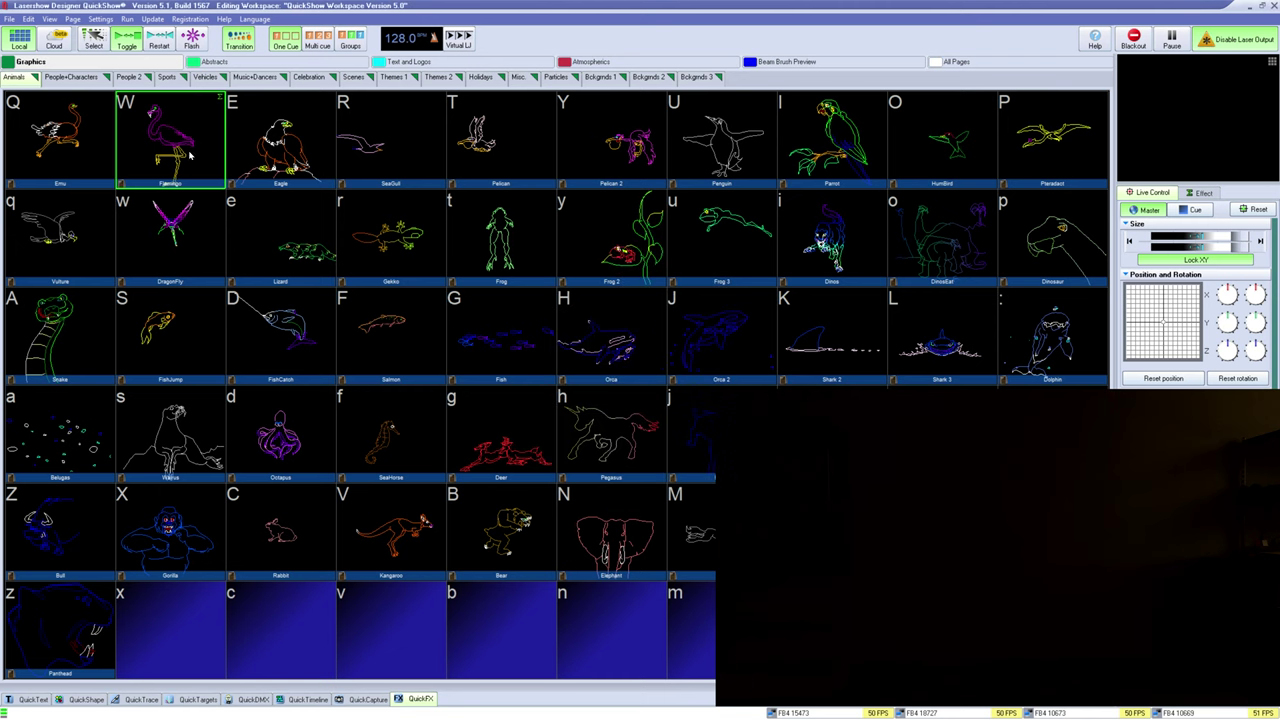
# Add a new page named mine to the Graphics category and return to the Animals page
pyautogui.rightClick(22, 82)
pyautogui.click(55, 91)
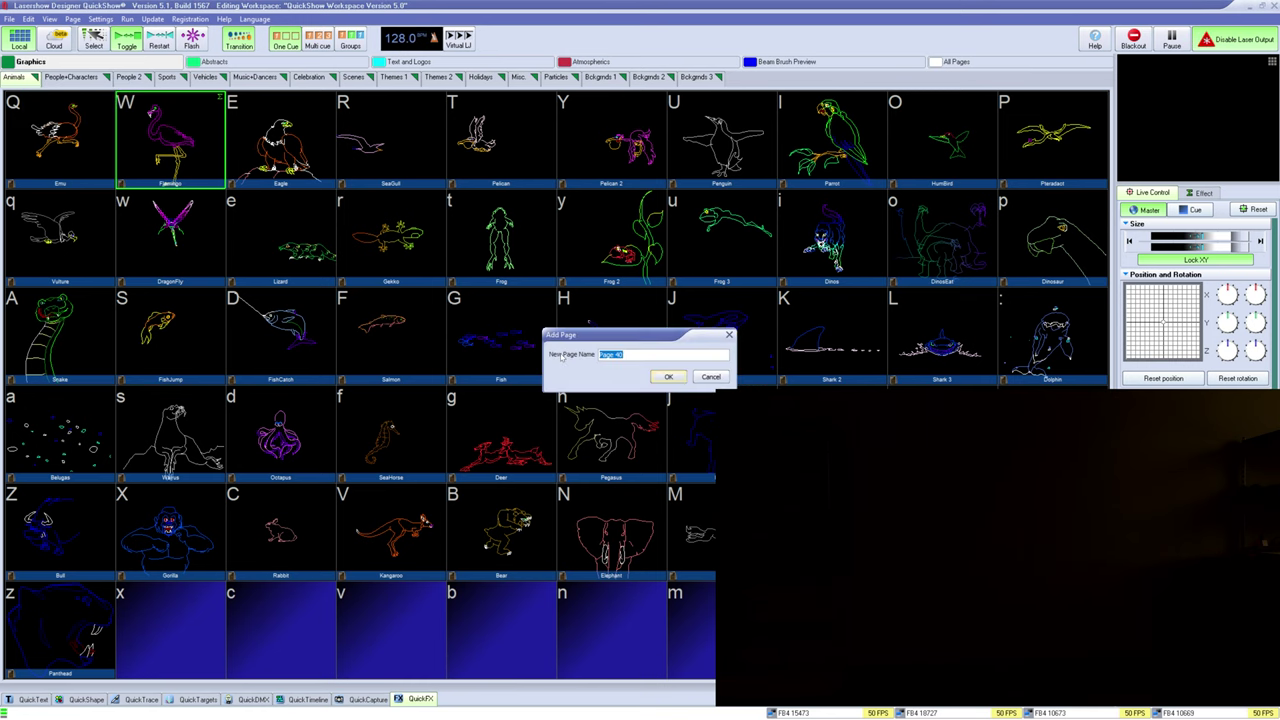
pyautogui.write('mine')
pyautogui.press('Return')
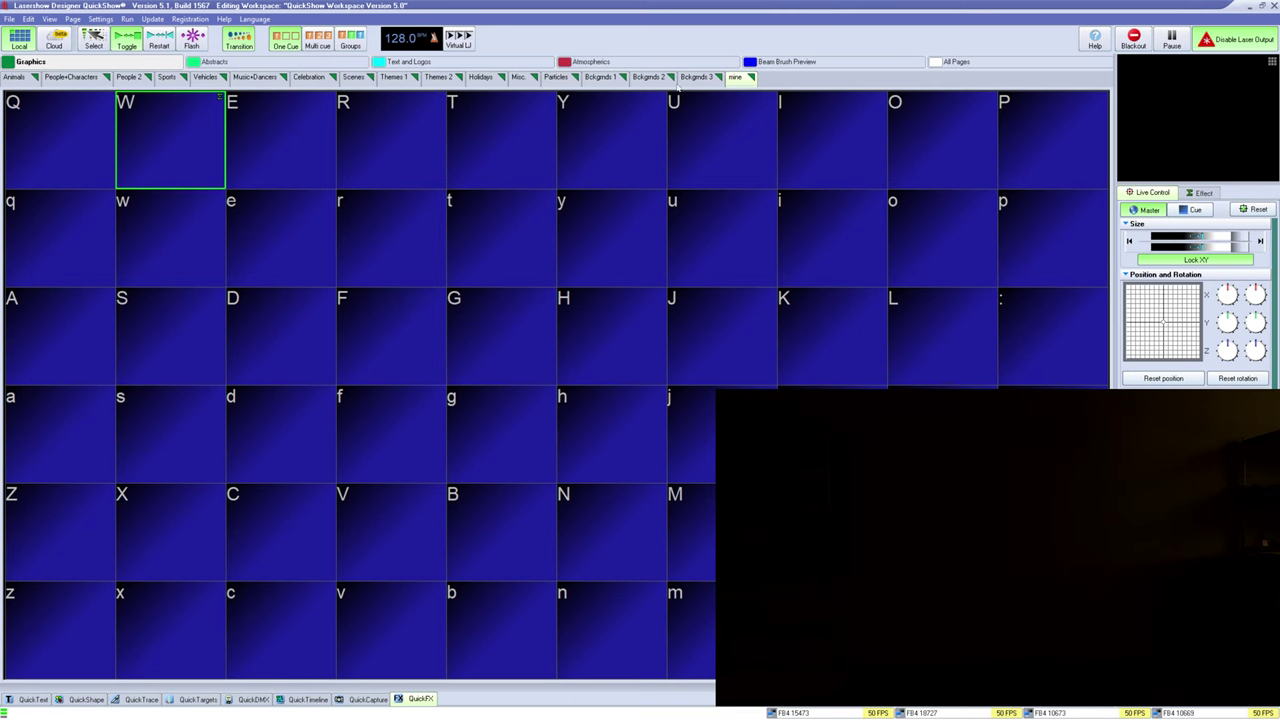
pyautogui.rightClick(742, 80)
pyautogui.press('Escape')
pyautogui.click(33, 79)
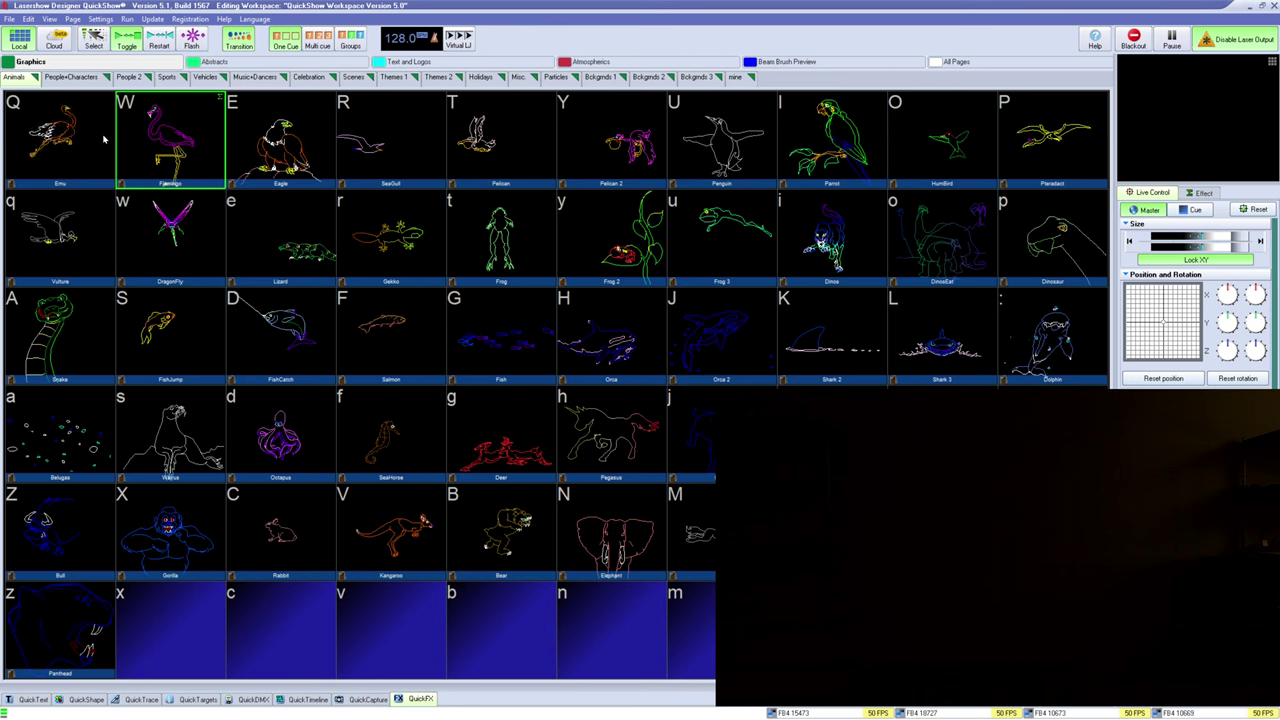
# Trigger the Belugas, Walrus, Octopus and SeaHorse cues, followed by Vulture, DragonFly, Lizard and Gekko, using their assigned letters
pyautogui.press('a')
pyautogui.press('s')
pyautogui.press('d')
pyautogui.press('f')
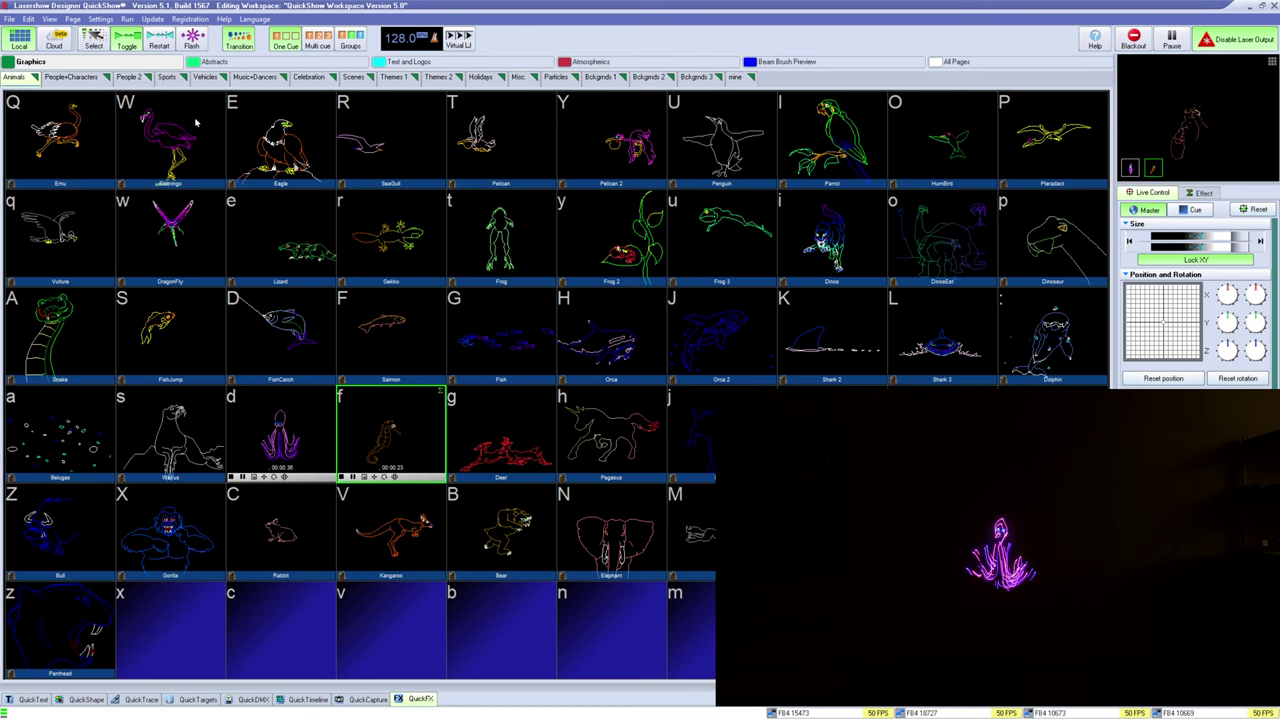
pyautogui.press('q')
pyautogui.press('w')
pyautogui.press('e')
pyautogui.press('r')
# Set the cue display to show cue and page indexes instead of keyboard letters
pyautogui.click(49, 19)
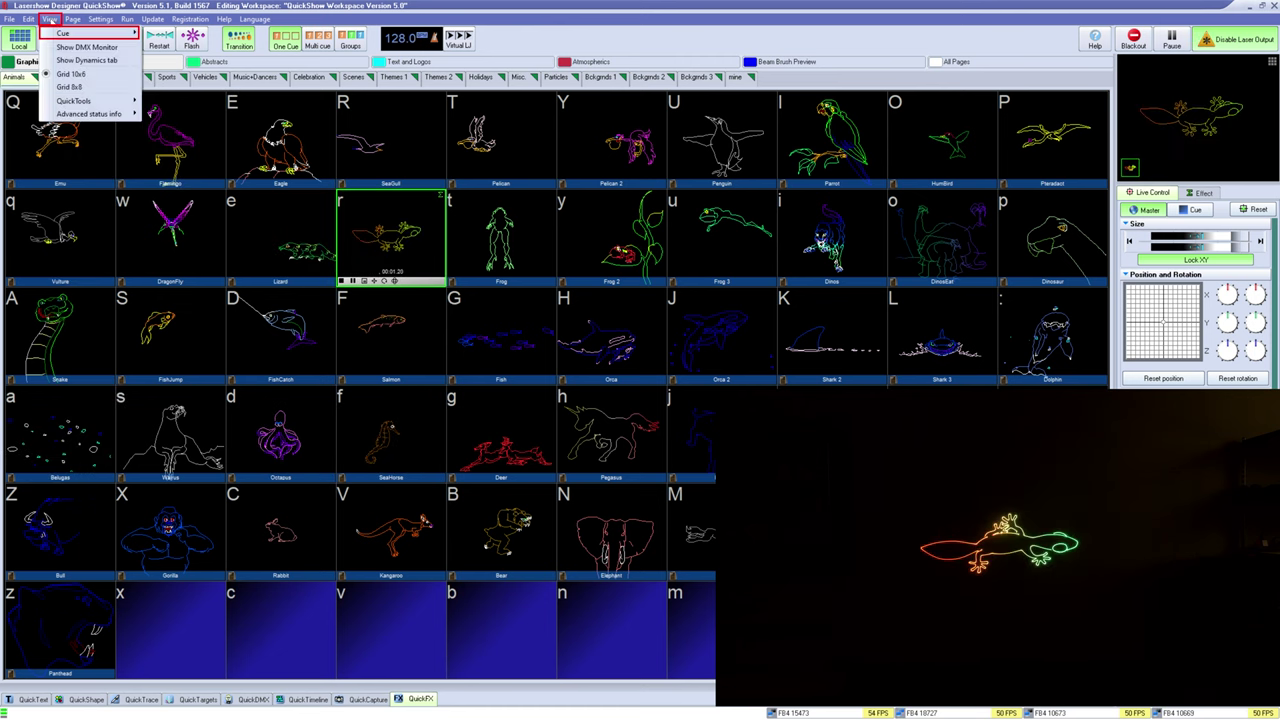
pyautogui.moveTo(90, 33)
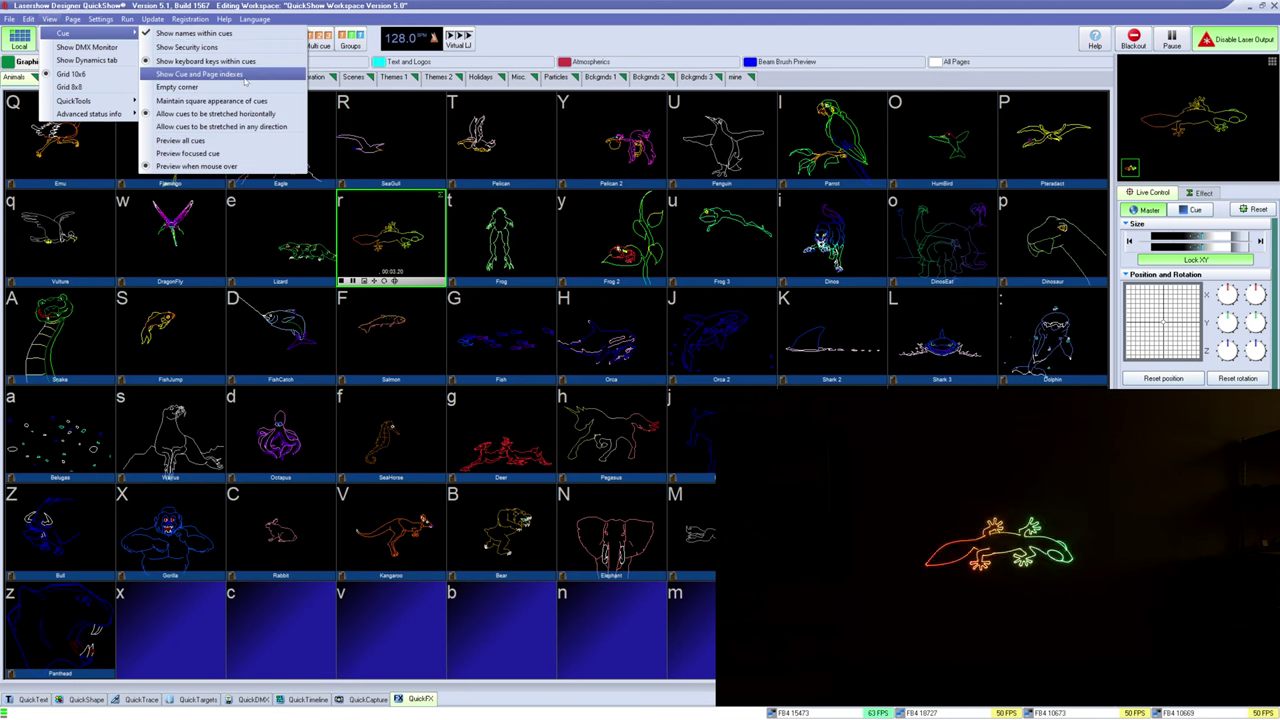
pyautogui.click(244, 77)
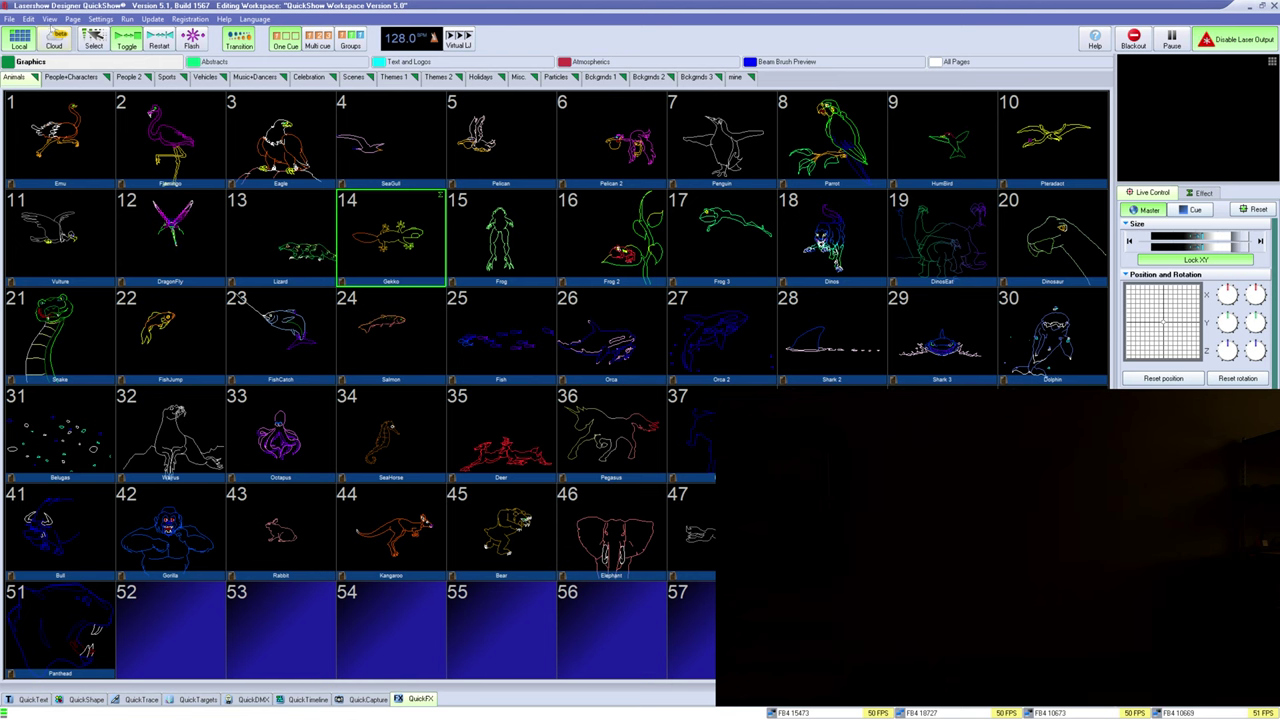
# Try the 8x8 cue grid on the Animals page and restore the 10x6 grid
pyautogui.click(50, 20)
pyautogui.click(67, 86)
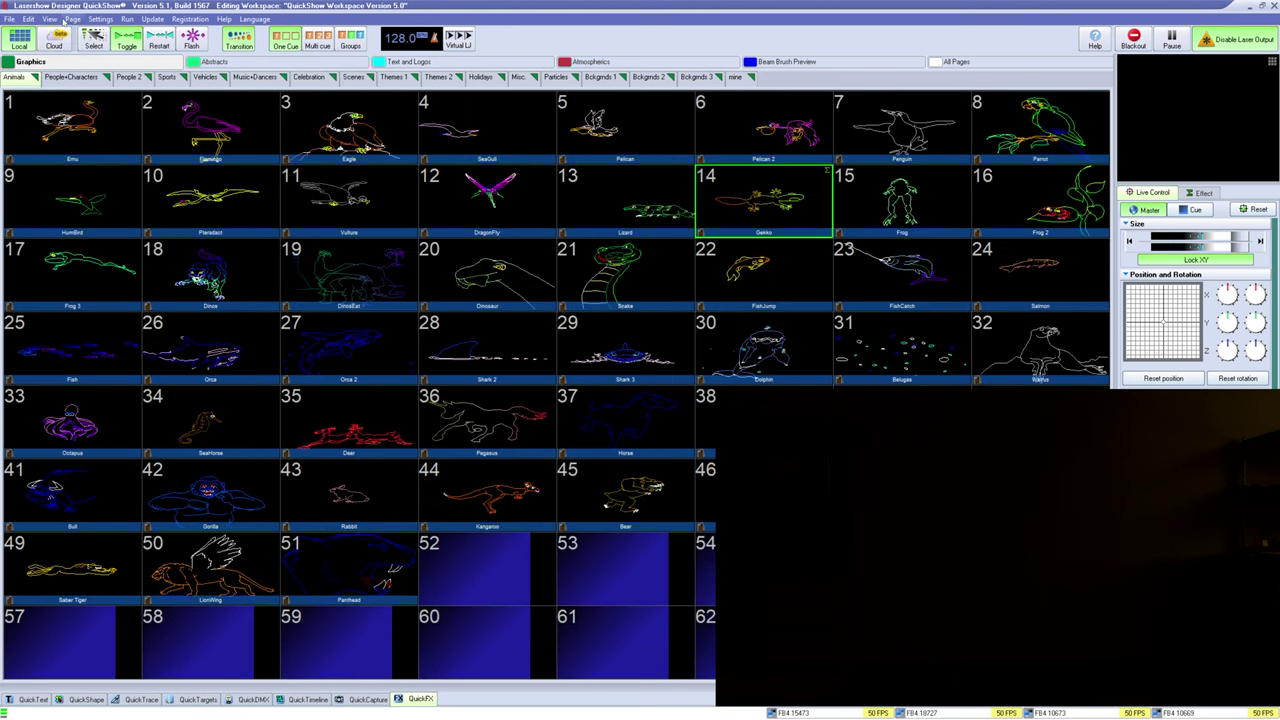
pyautogui.click(56, 19)
pyautogui.click(68, 74)
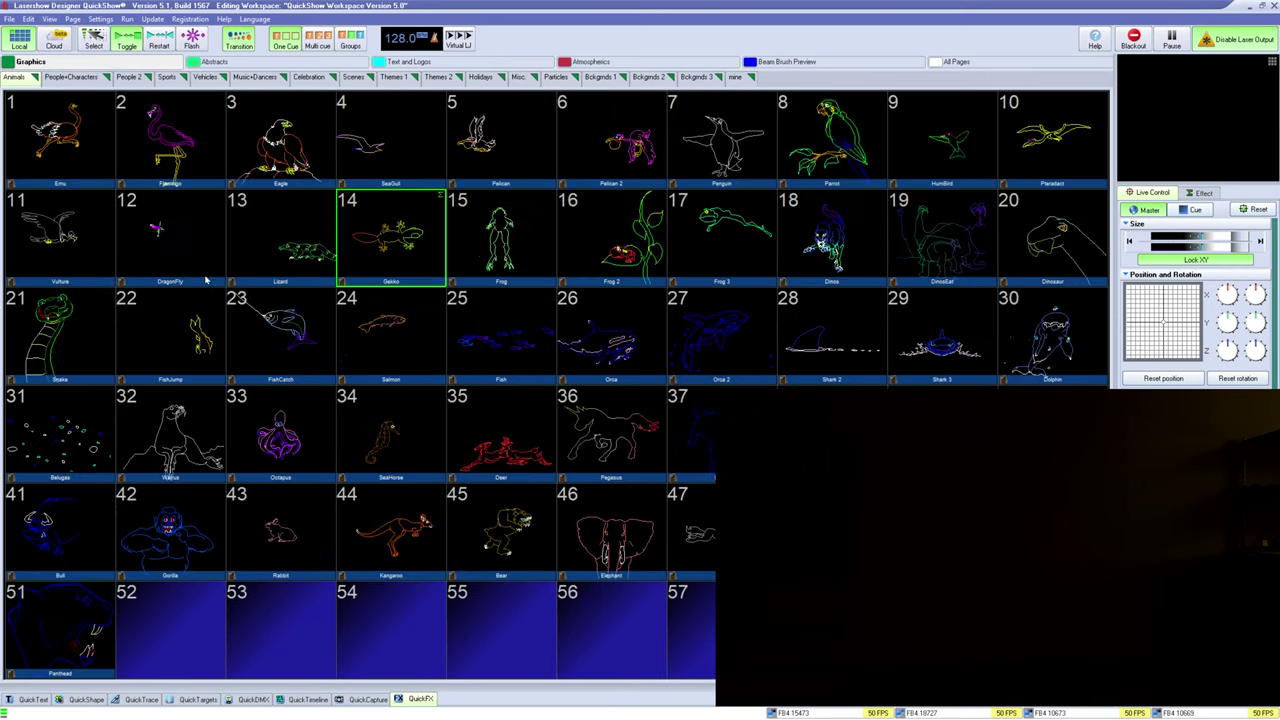
# Start saving the workspace as a separate file, choose My workspace.QSW as the file name, and cancel the save
pyautogui.click(14, 21)
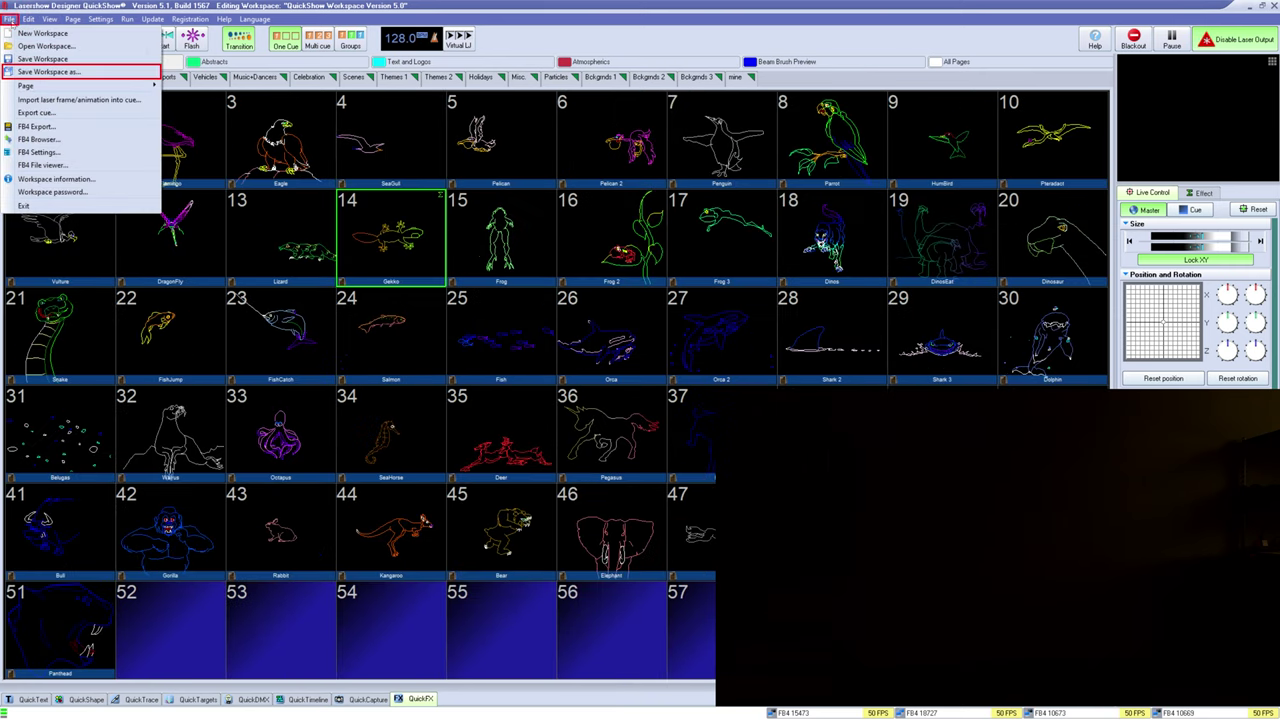
pyautogui.click(54, 71)
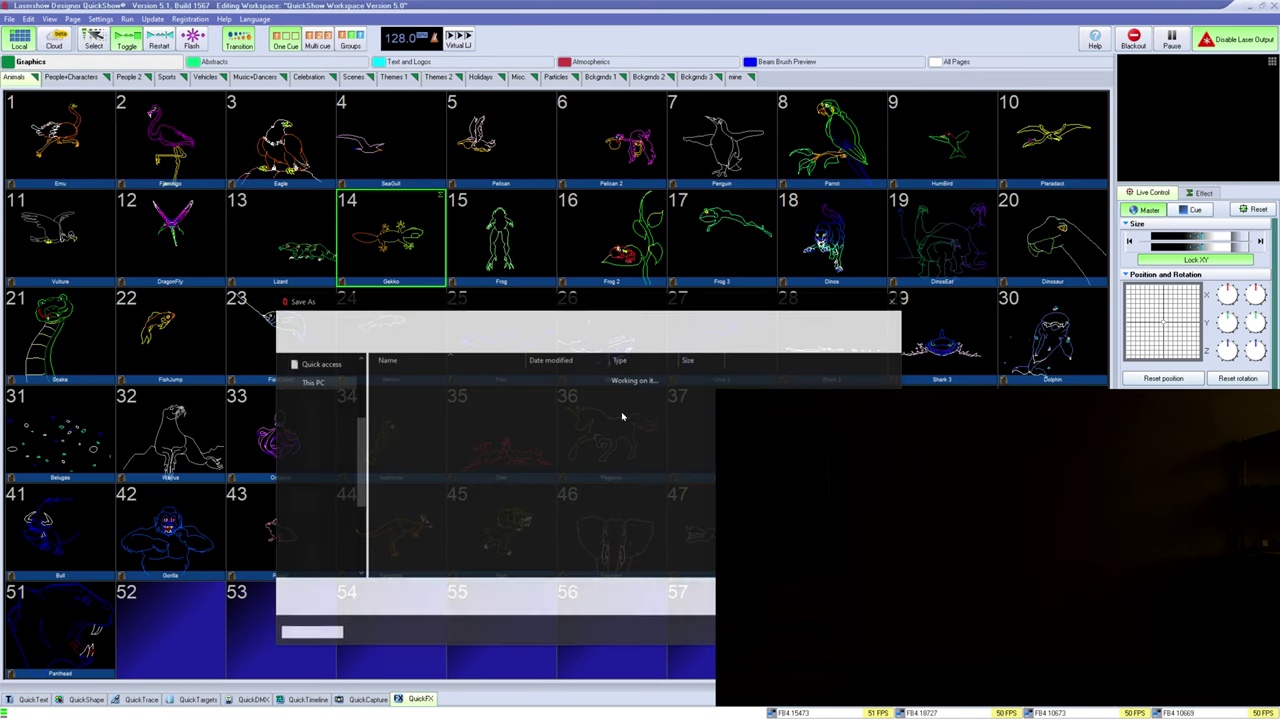
pyautogui.click(440, 380)
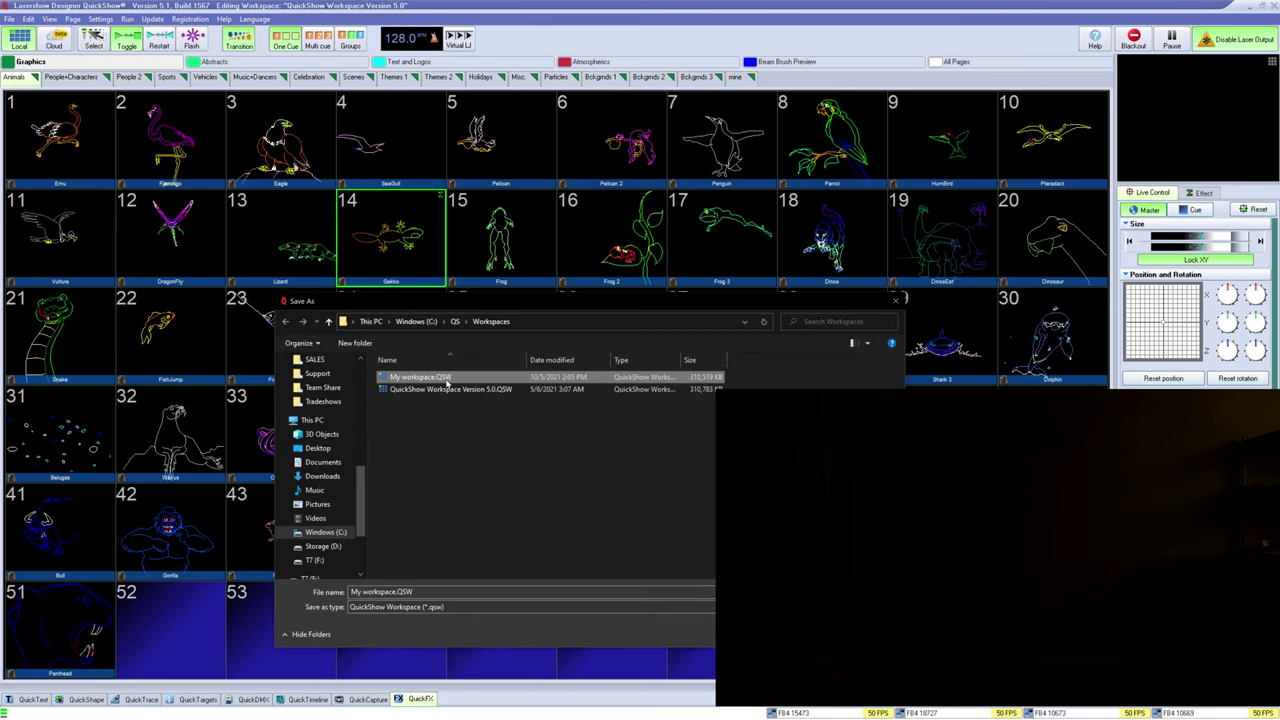
pyautogui.click(864, 634)
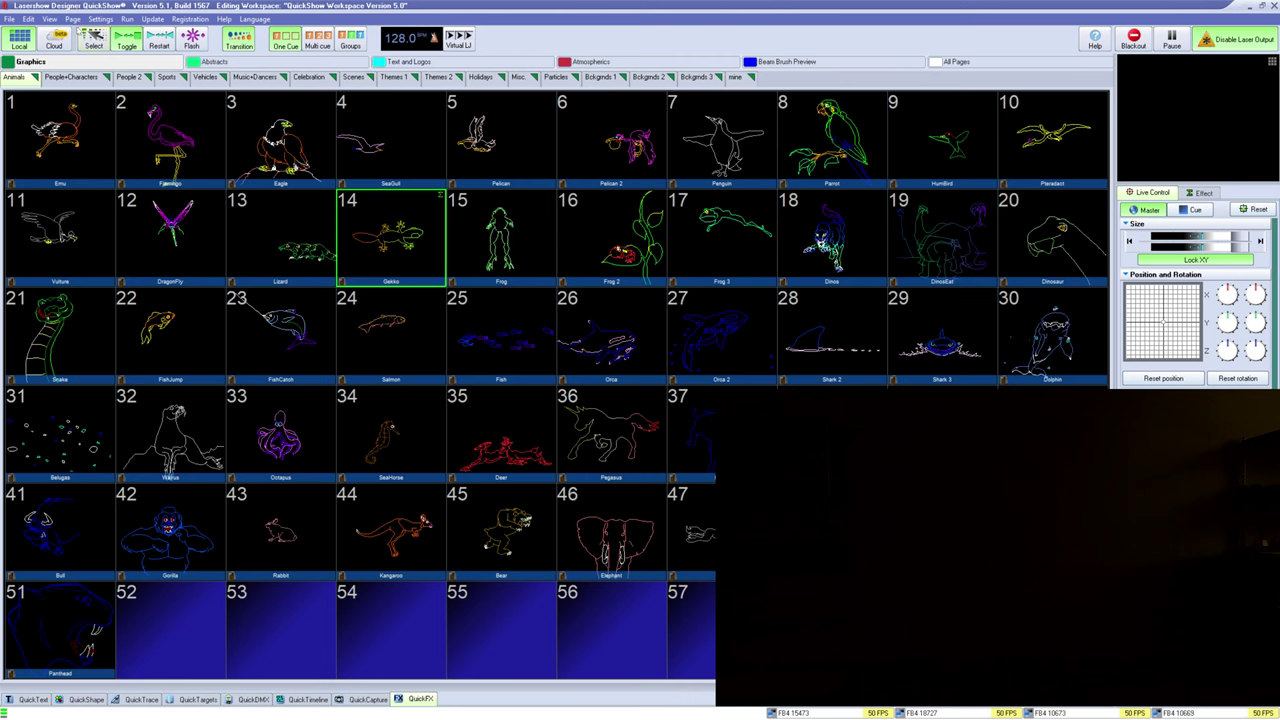
# Play and stop the Emu cue, select all cues on the Animals page, and open the destination settings in their cue properties
pyautogui.click(82, 139)
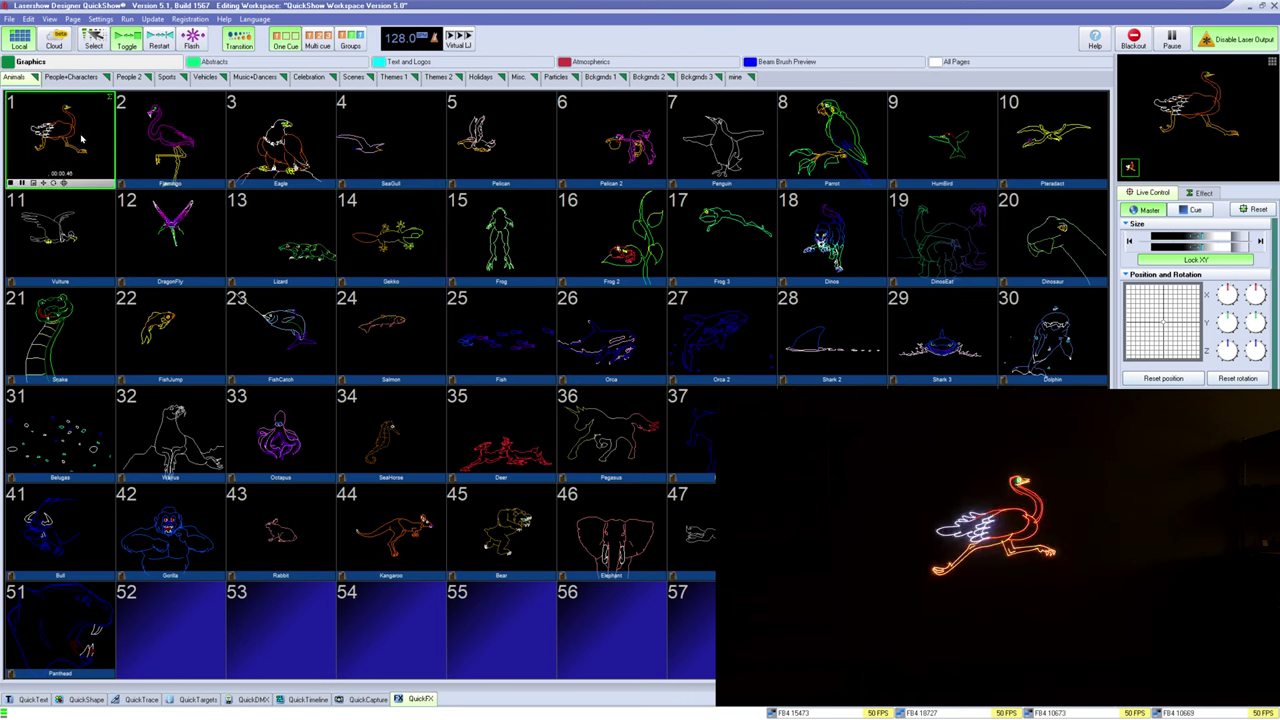
pyautogui.click(82, 139)
pyautogui.hotkey('ctrl', 'a')
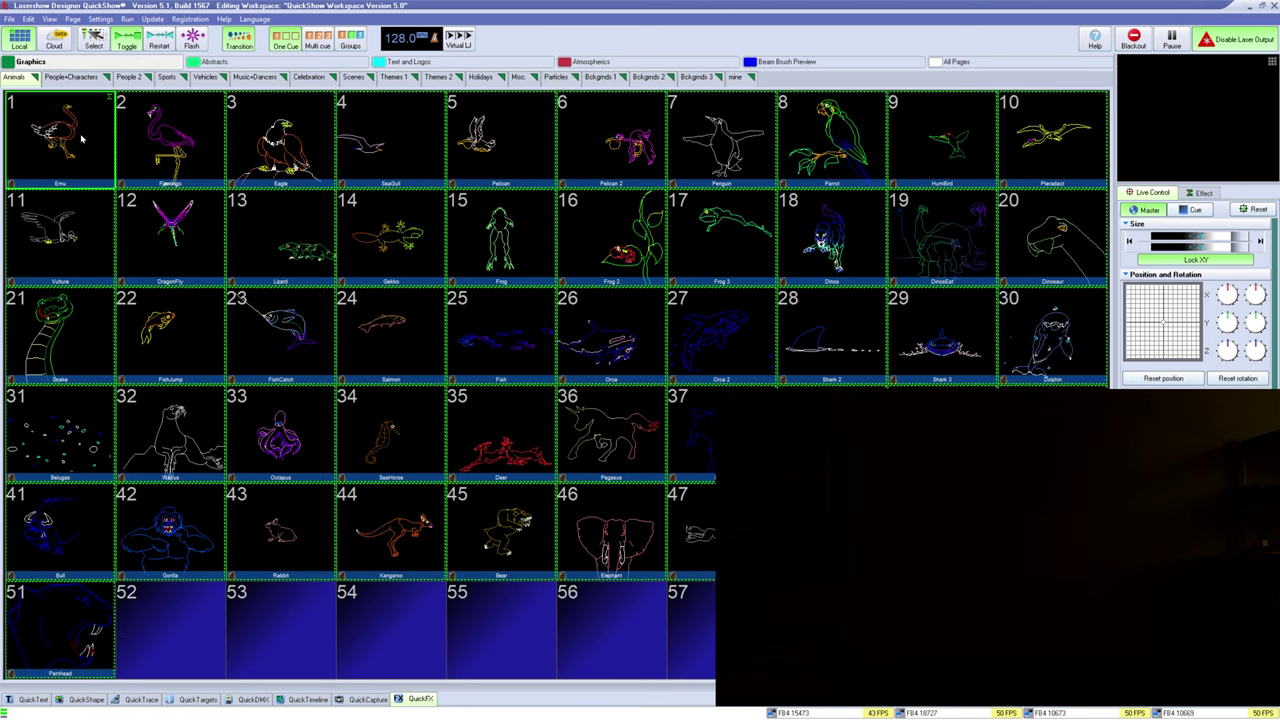
pyautogui.rightClick(48, 131)
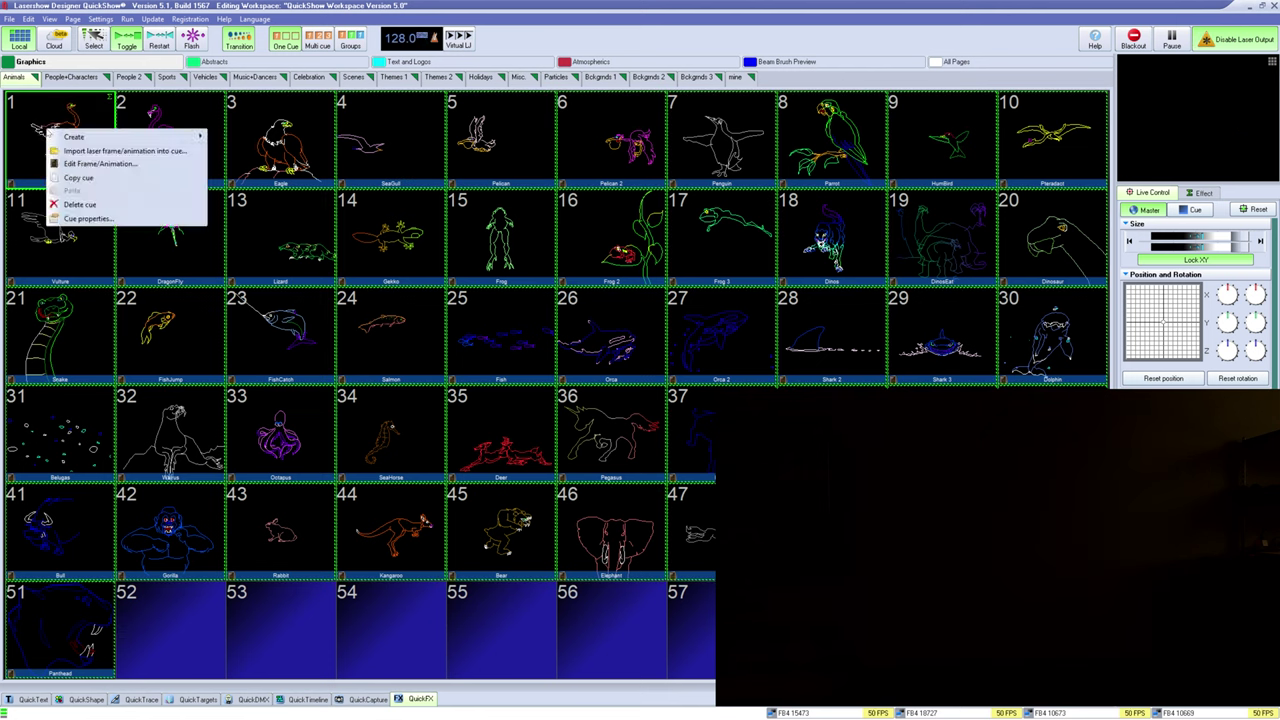
pyautogui.click(110, 219)
pyautogui.moveTo(485, 211); pyautogui.dragTo(379, 209)
pyautogui.click(269, 236)
# Add Scanner 2 Main, Scanner 3 Main and Scanner 4 Main to the selected cues' destinations and close the properties
pyautogui.click(380, 303)
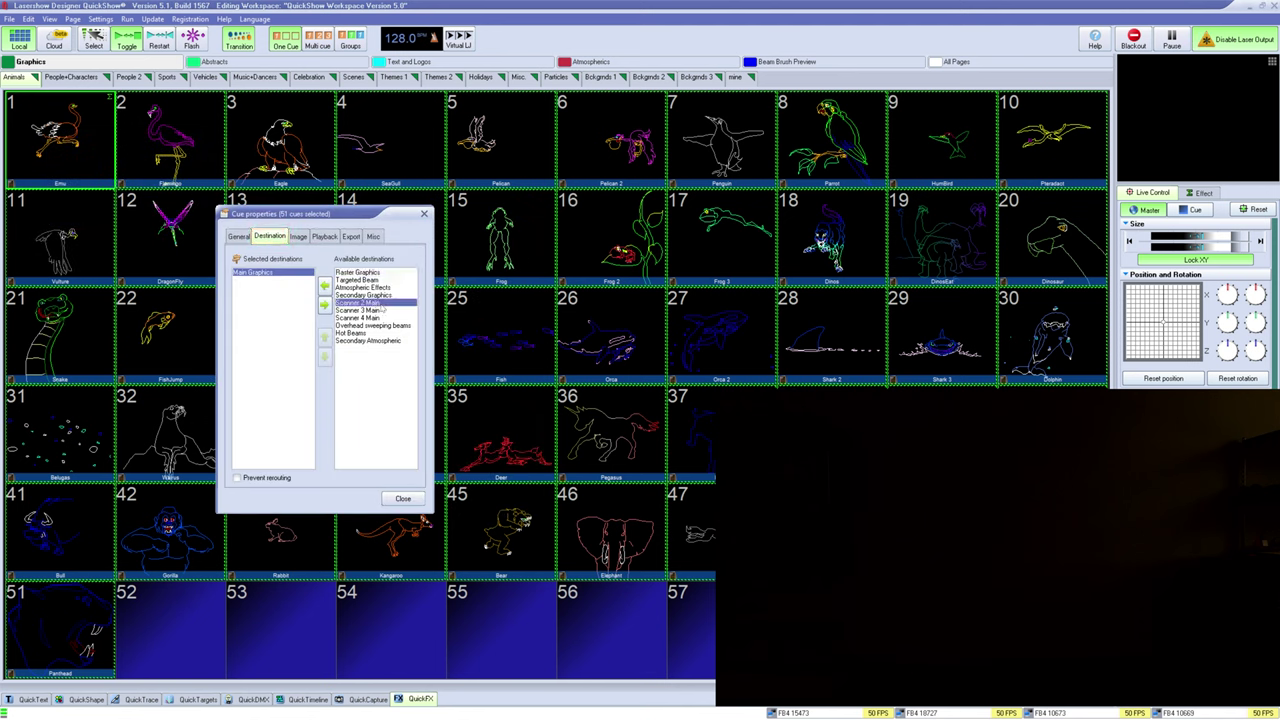
pyautogui.click(323, 285)
pyautogui.click(323, 285)
pyautogui.click(323, 285)
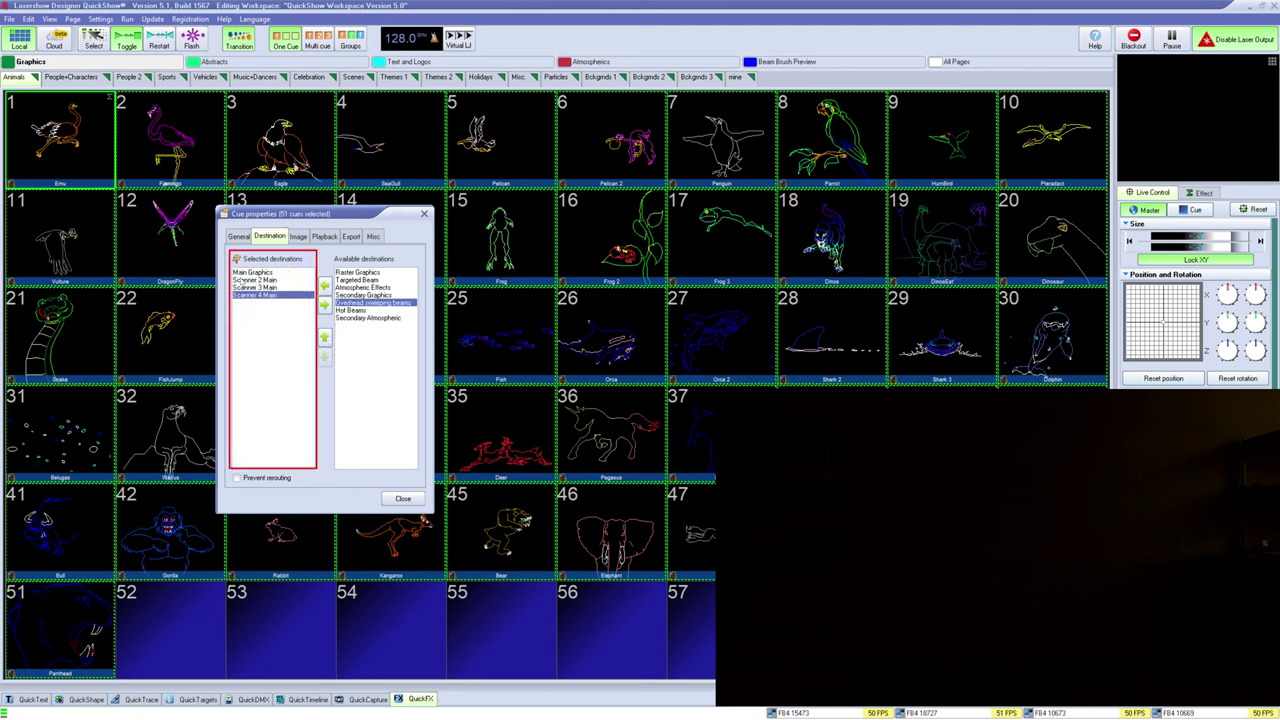
pyautogui.click(401, 500)
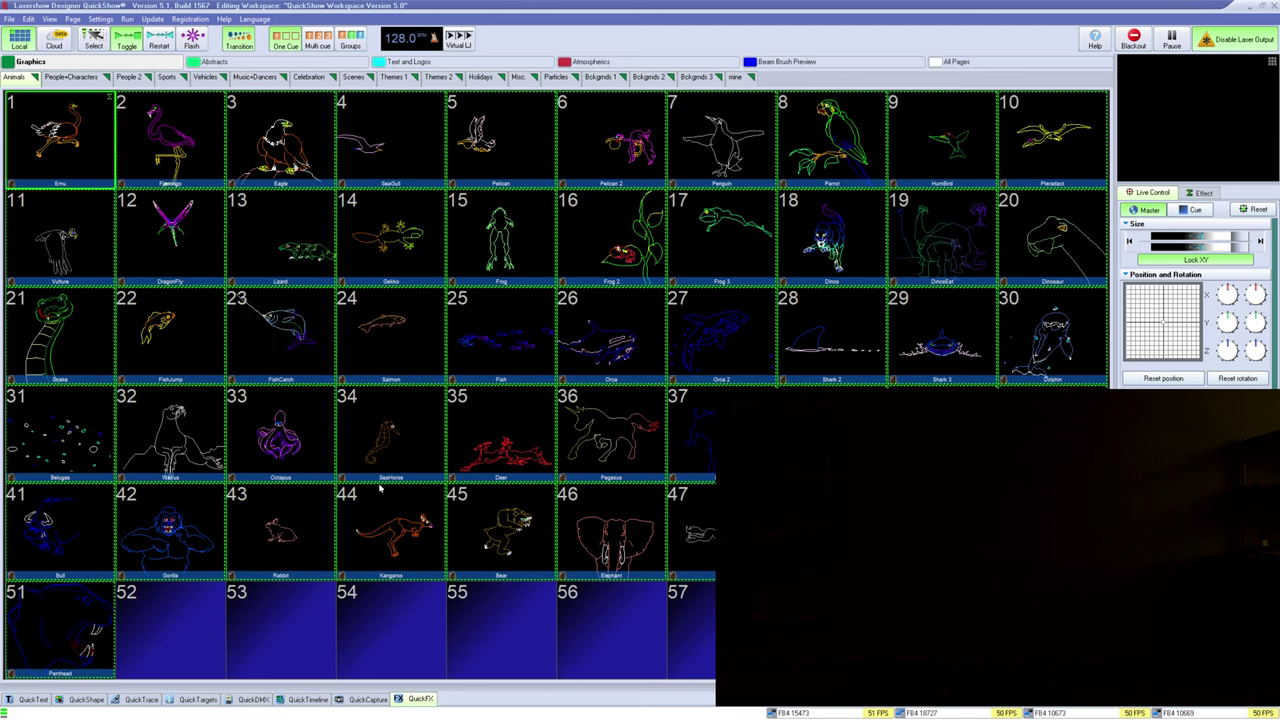
# Play the Emu, Flamingo, Eagle, SeaGull, Gekko, Lizard, Walrus and FishCatch cues in turn to check the output on all assigned scanners
pyautogui.click(71, 152)
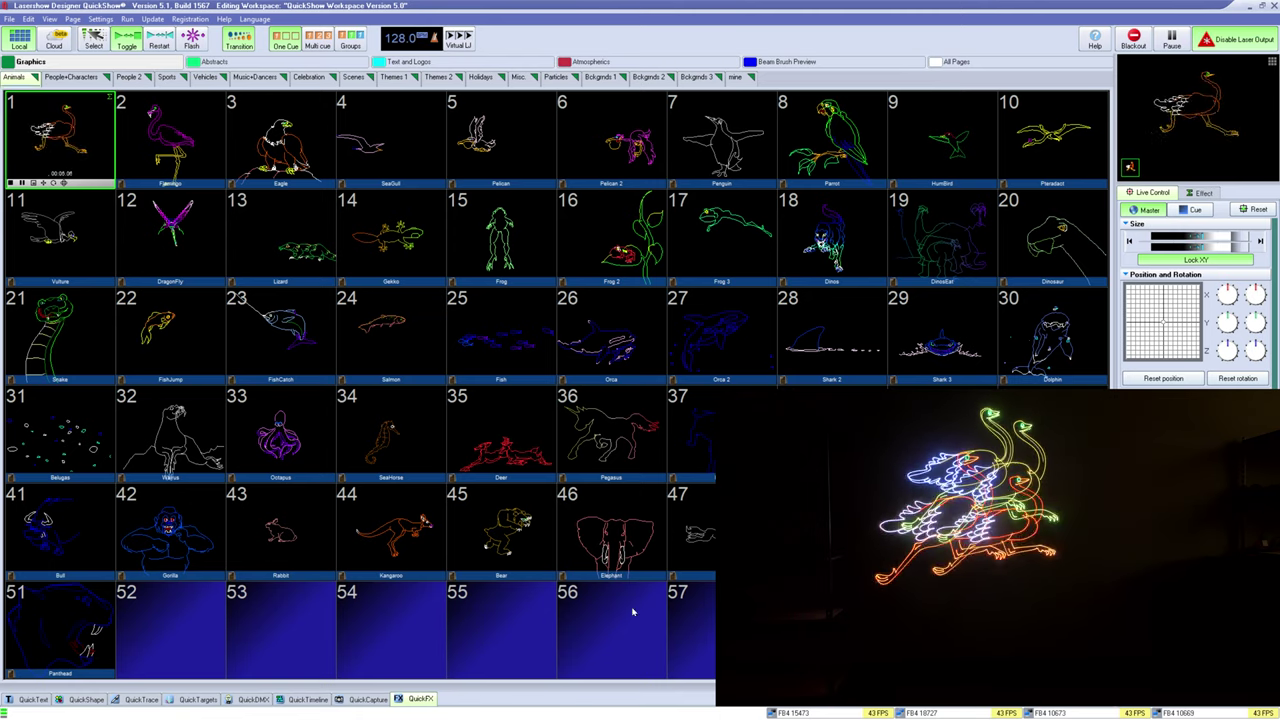
pyautogui.click(160, 140)
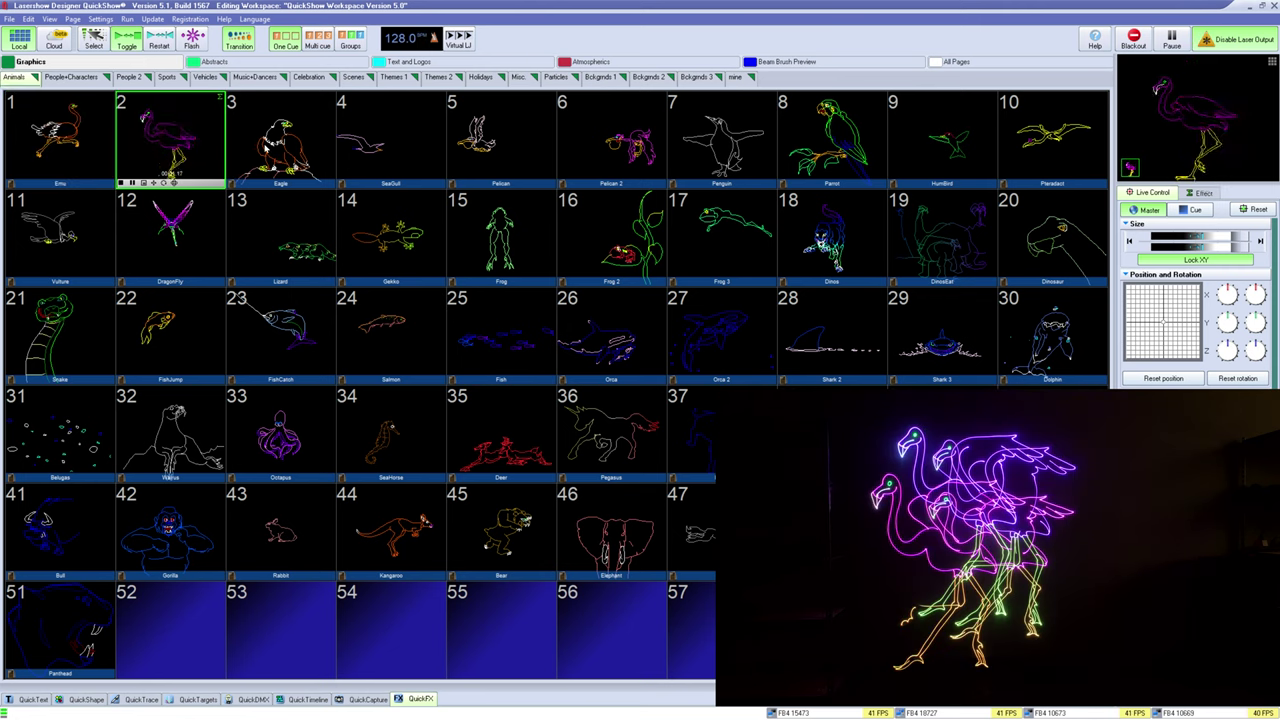
pyautogui.click(282, 147)
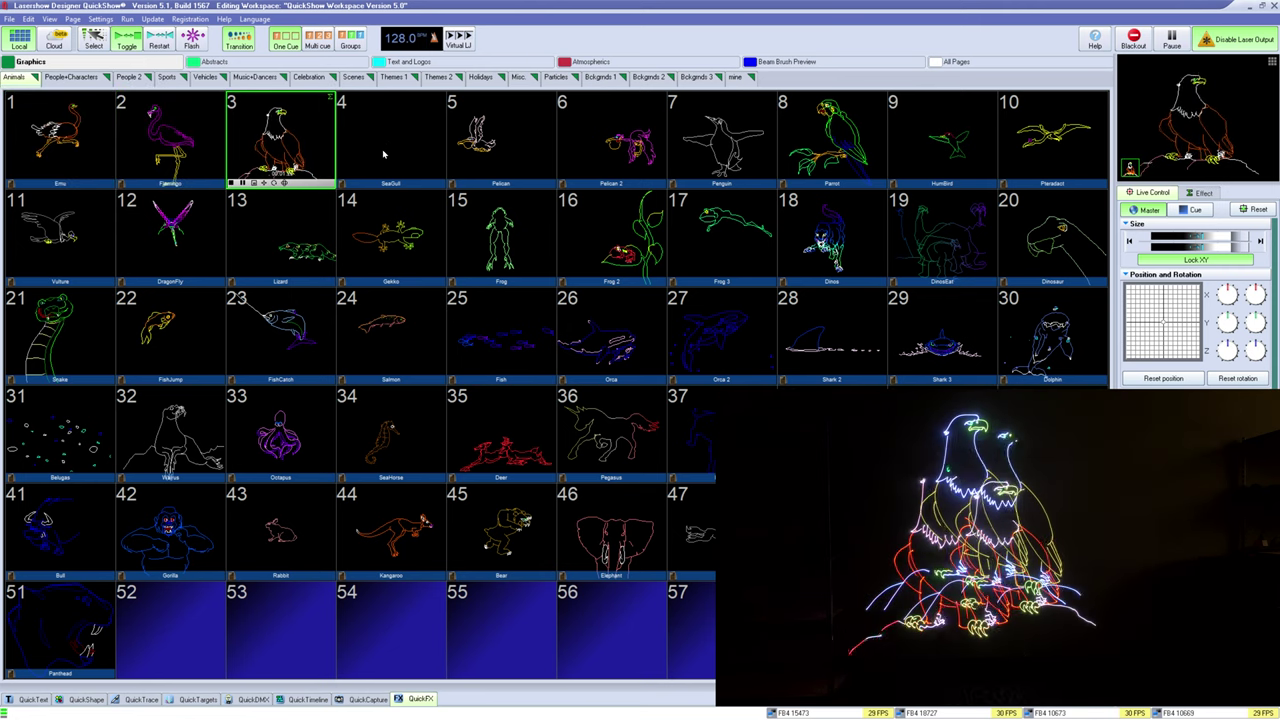
pyautogui.click(383, 153)
pyautogui.click(385, 243)
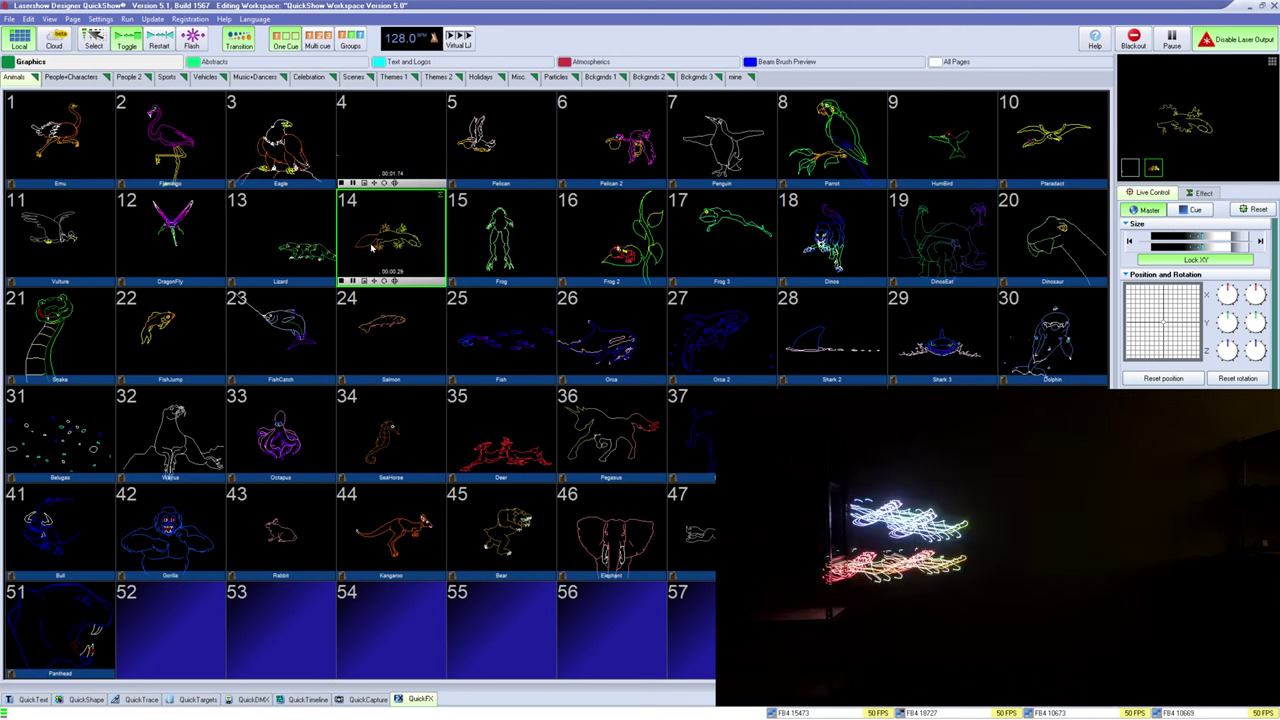
pyautogui.click(296, 248)
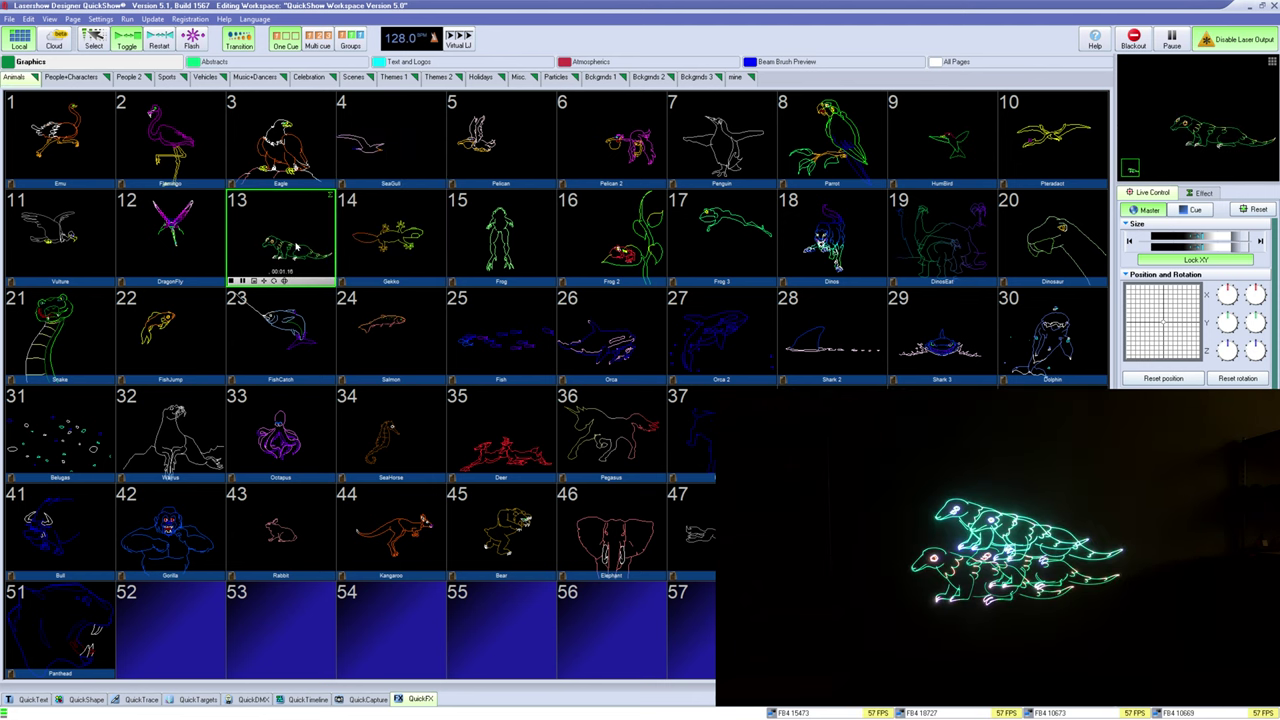
pyautogui.click(170, 430)
pyautogui.click(292, 310)
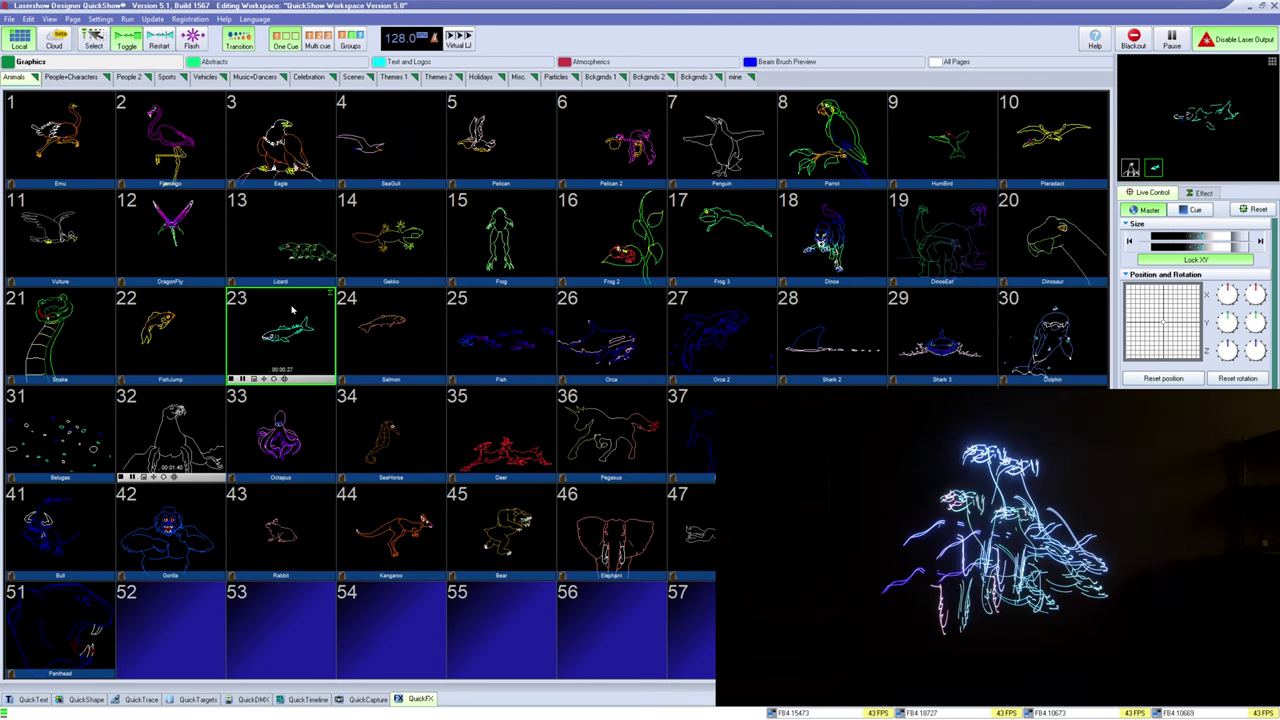